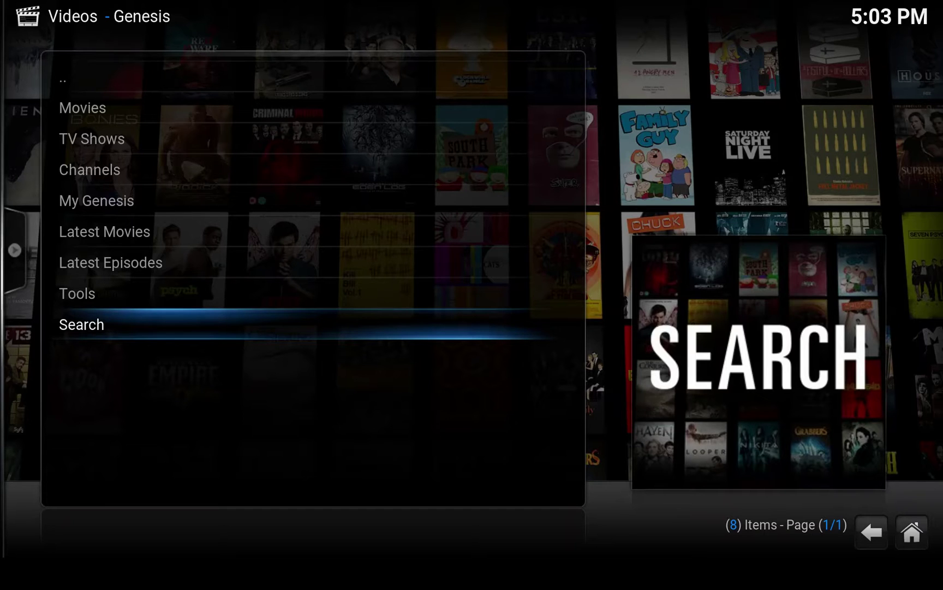
Open Genesis TV Shows > Most Popular, listing 21 titles including Doctor Who
{"action": "key", "text": "Up"}
{"action": "key", "text": "Up"}
{"action": "key", "text": "Up"}
{"action": "key", "text": "Up"}
{"action": "key", "text": "Up"}
{"action": "key", "text": "Up"}
{"action": "key", "text": "Up"}
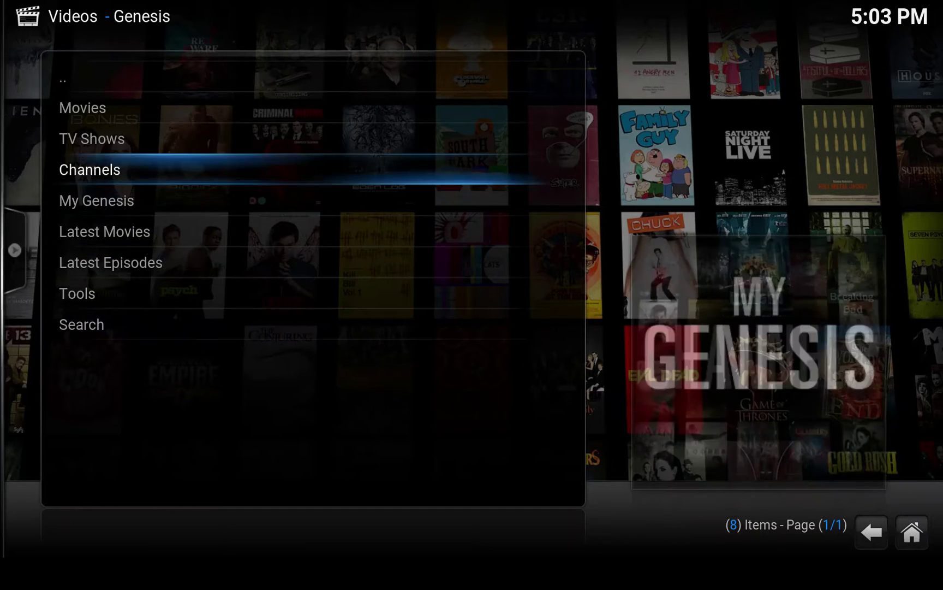
{"action": "key", "text": "Down"}
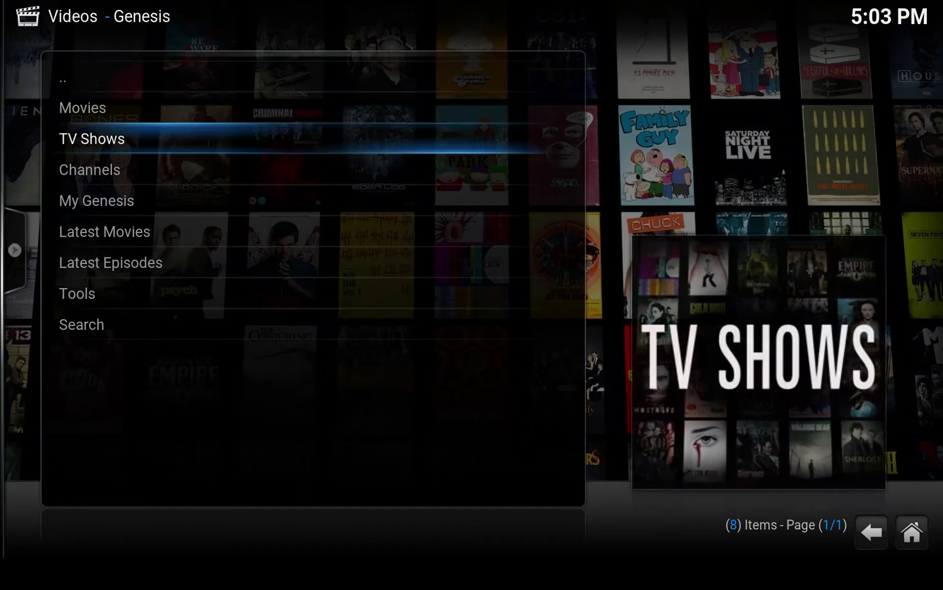
{"action": "key", "text": "Up"}
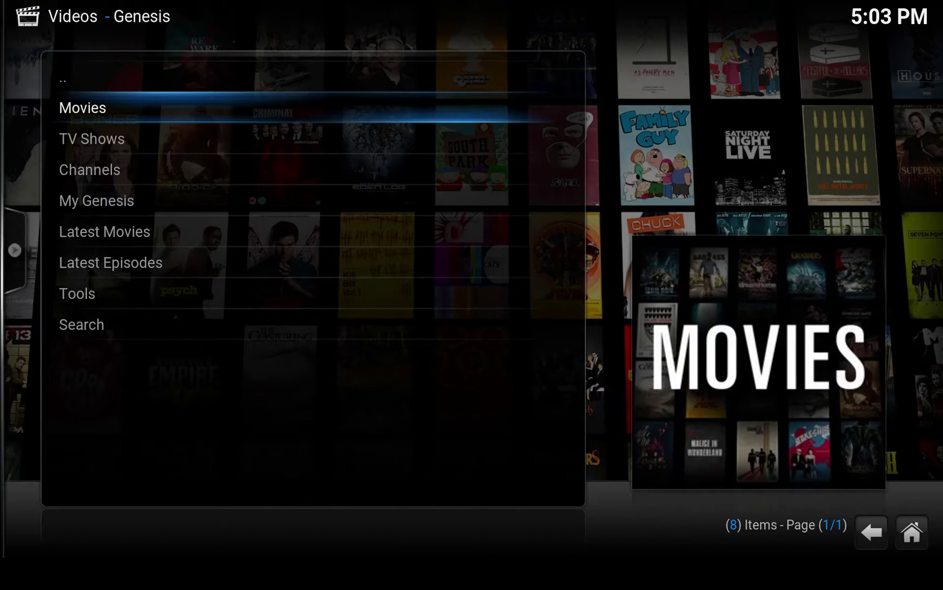
{"action": "key", "text": "Down"}
{"action": "key", "text": "Return"}
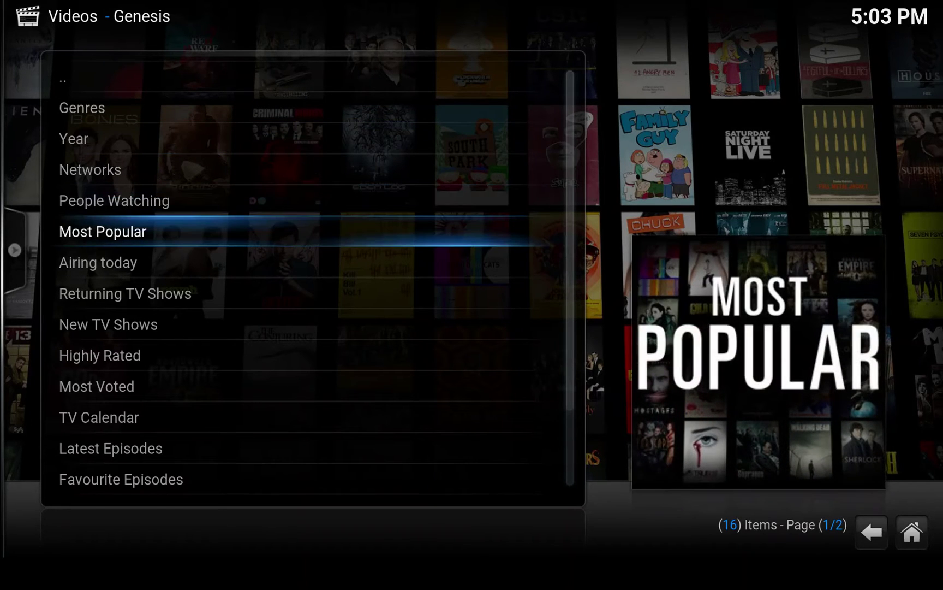
{"action": "key", "text": "Return"}
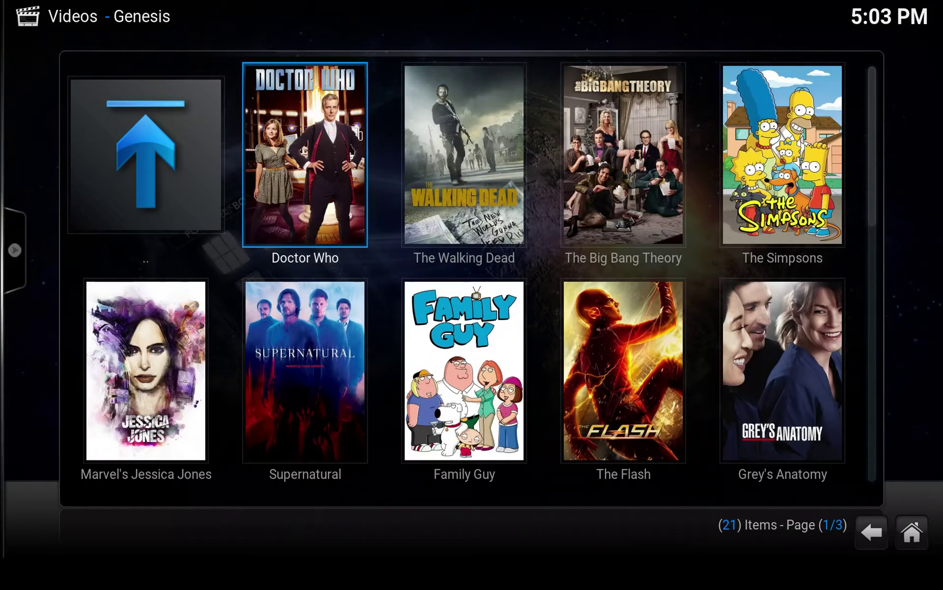
Add Doctor Who to the video library from its context menu
{"action": "key", "text": "c"}
{"action": "key", "text": "Down"}
{"action": "key", "text": "Down"}
{"action": "key", "text": "Down"}
{"action": "key", "text": "Down"}
{"action": "key", "text": "Up"}
{"action": "key", "text": "Return"}
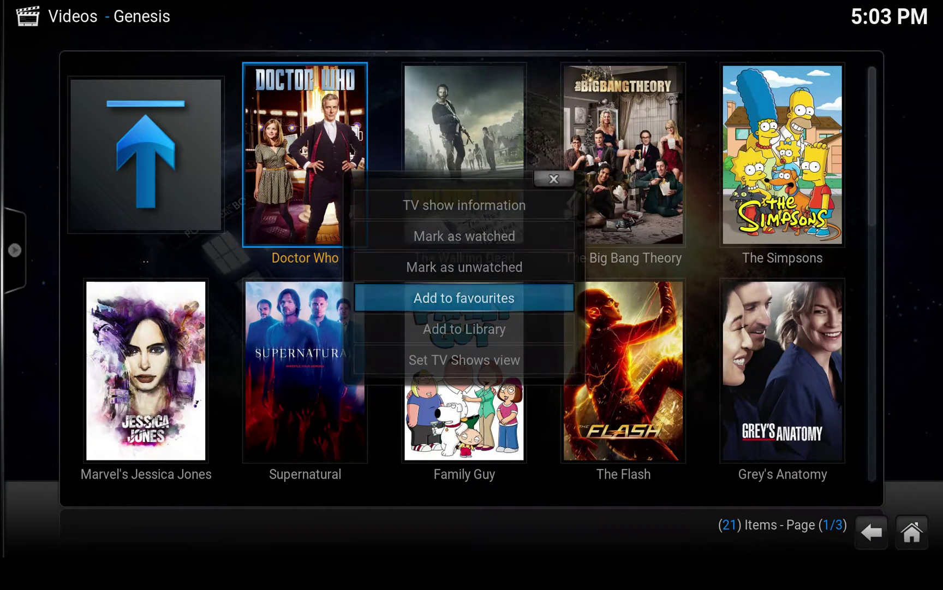
{"action": "key", "text": "Right"}
{"action": "key", "text": "Down"}
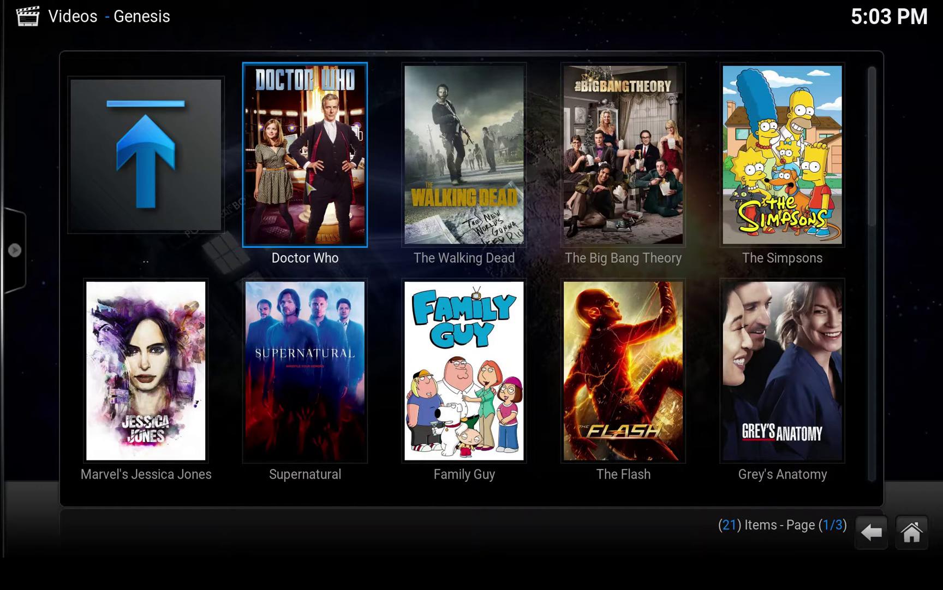
{"action": "right_click", "coordinate": [310, 188]}
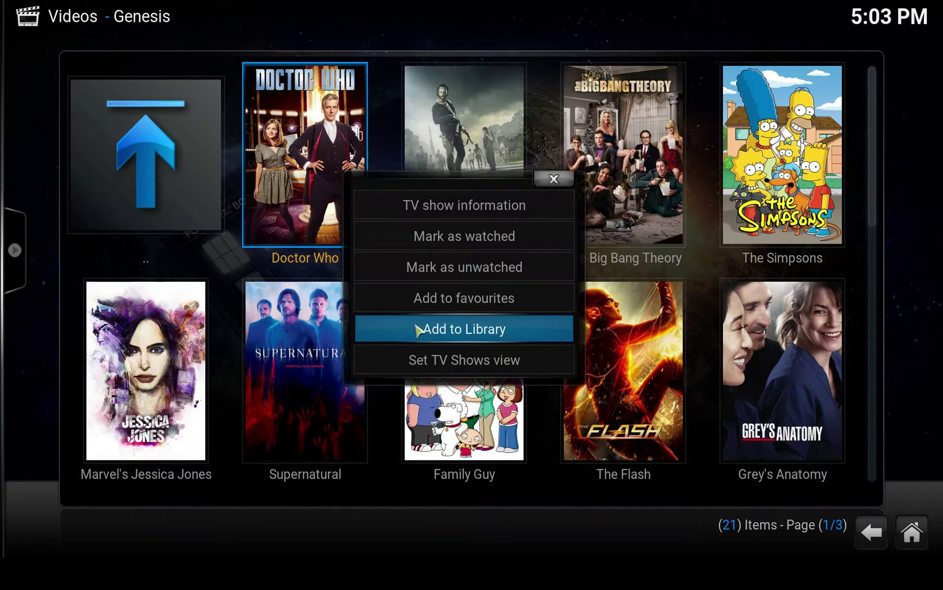
{"action": "left_click", "coordinate": [473, 331]}
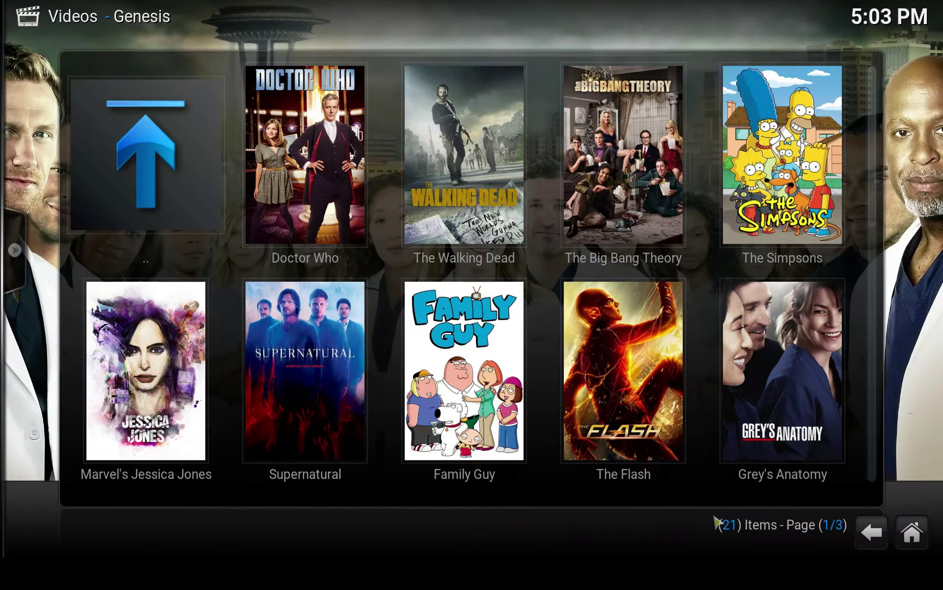
Add The Walking Dead and The Flash to the video library too
{"action": "right_click", "coordinate": [463, 196]}
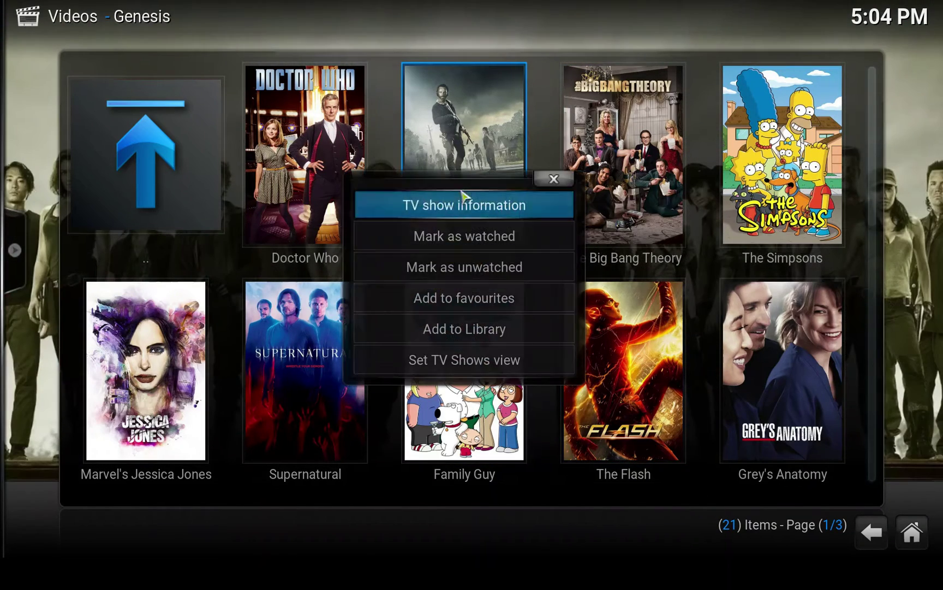
{"action": "left_click", "coordinate": [474, 334]}
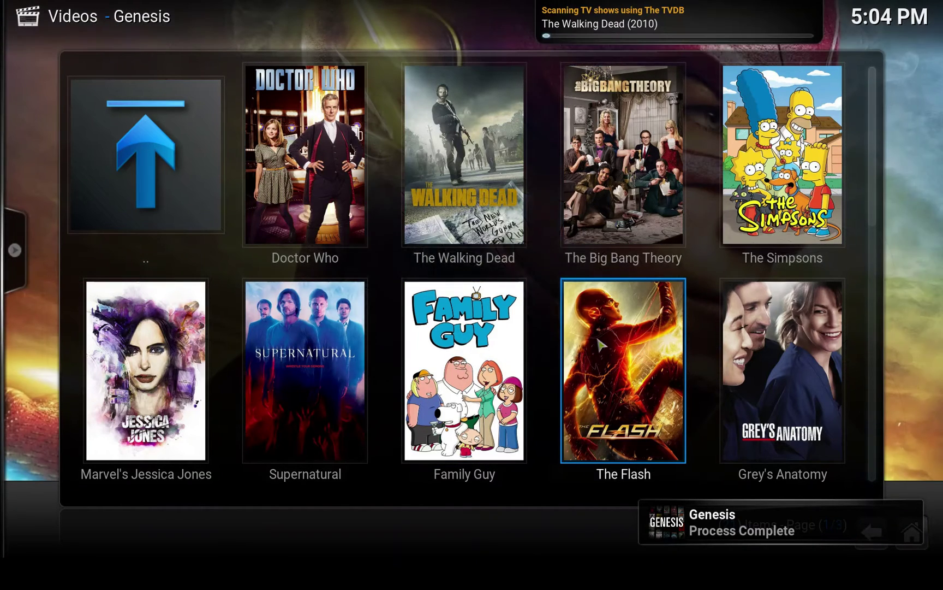
{"action": "right_click", "coordinate": [571, 360]}
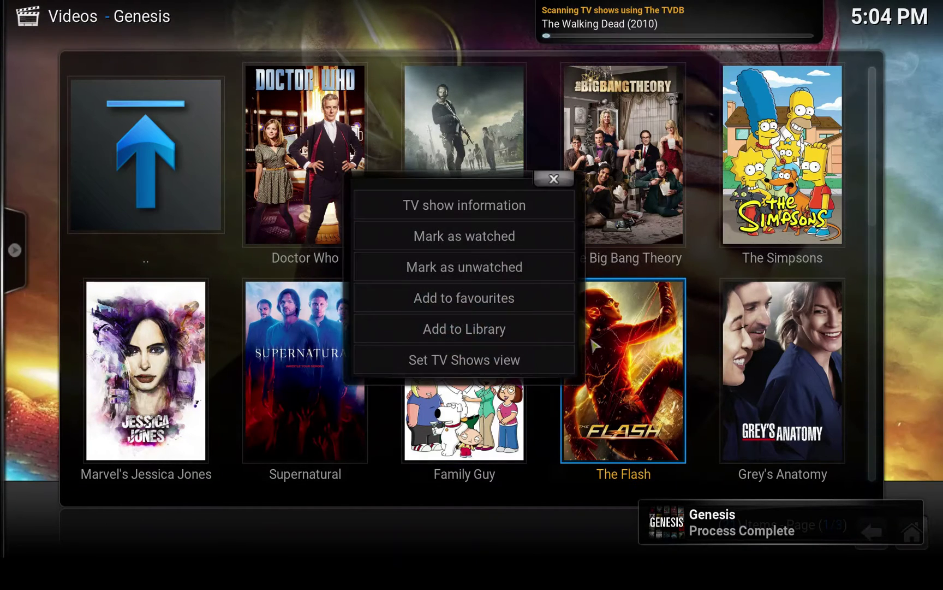
{"action": "left_click", "coordinate": [526, 303]}
{"action": "left_click", "coordinate": [467, 337]}
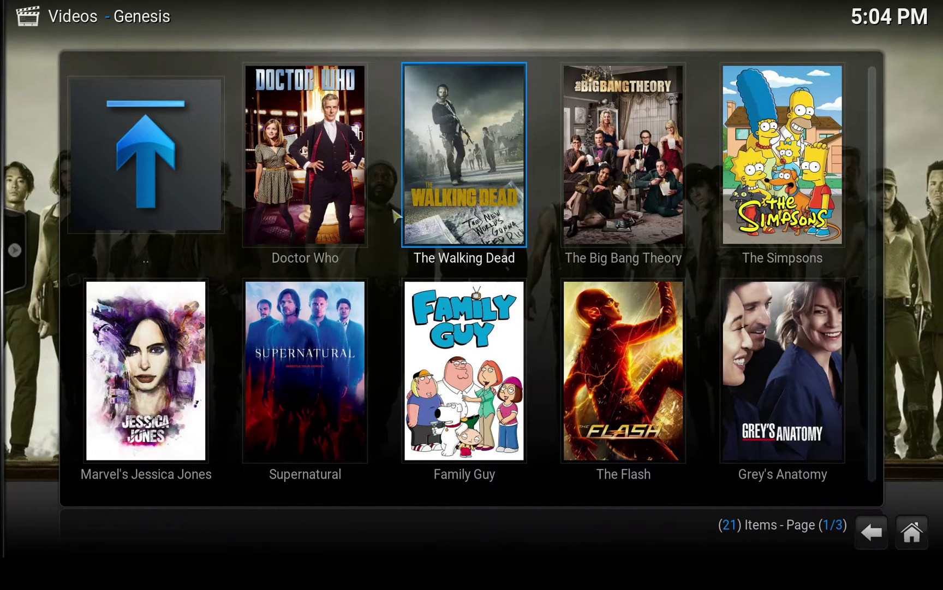
Go up to the Genesis main menu and list Movies > Most Popular
{"action": "left_click", "coordinate": [141, 156]}
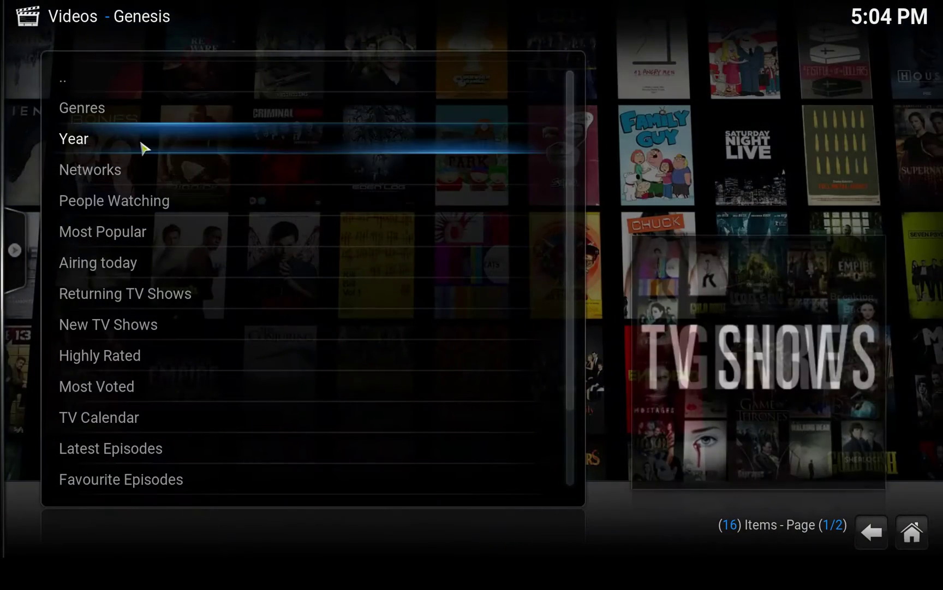
{"action": "left_click", "coordinate": [121, 83]}
{"action": "left_click", "coordinate": [128, 108]}
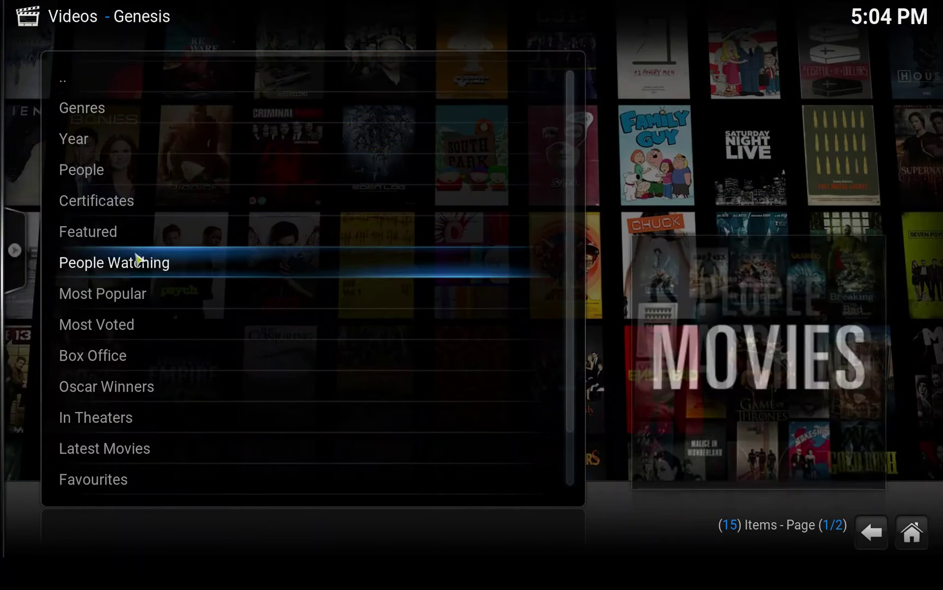
{"action": "left_click", "coordinate": [157, 296]}
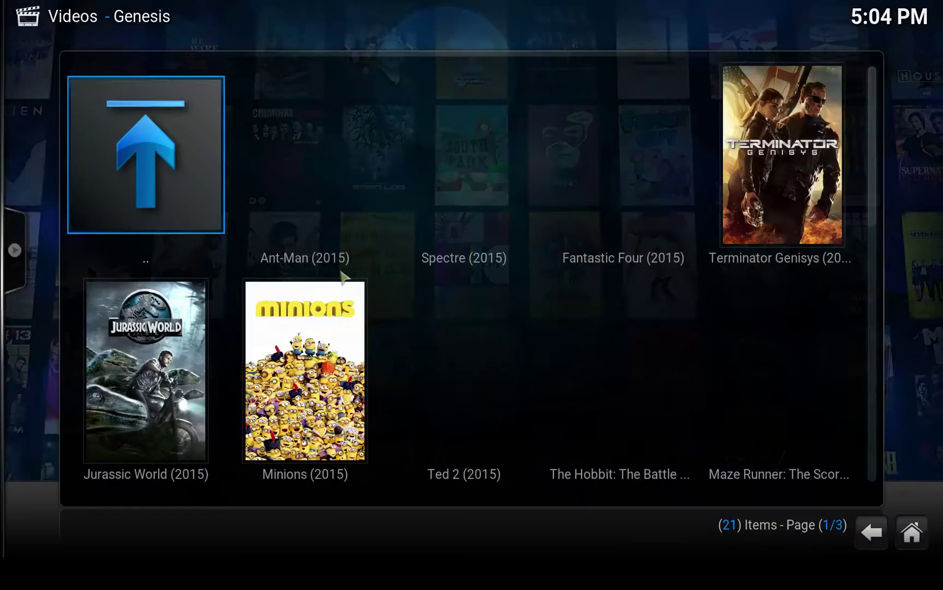
Add Ant-Man (2015) and Spectre (2015) to the library and go back to the movie categories
{"action": "right_click", "coordinate": [315, 189]}
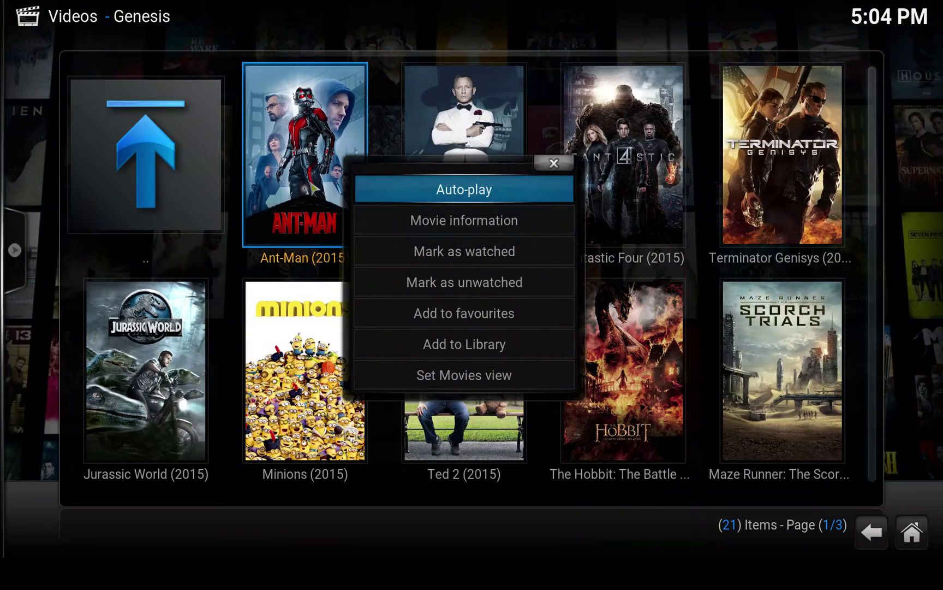
{"action": "left_click", "coordinate": [431, 345]}
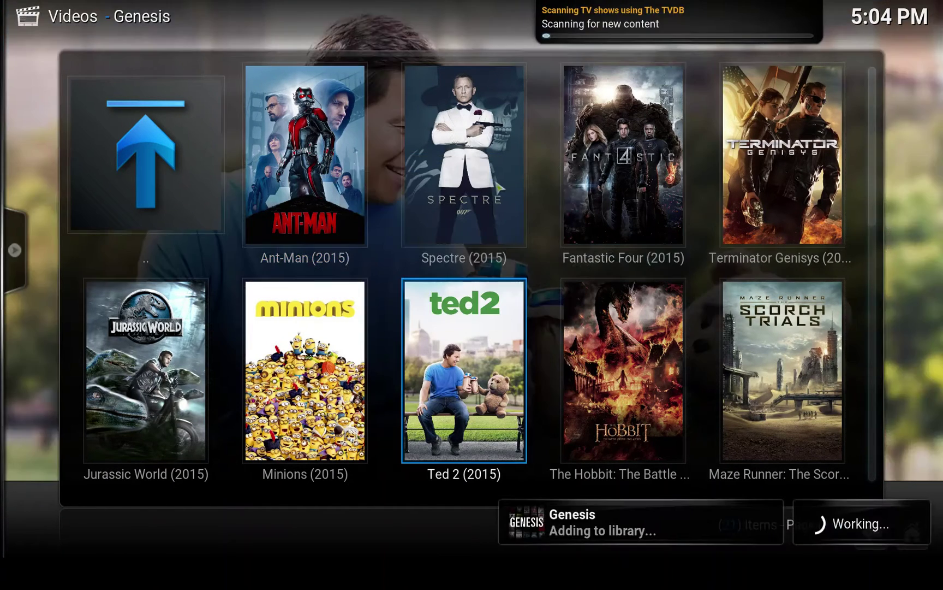
{"action": "right_click", "coordinate": [443, 206]}
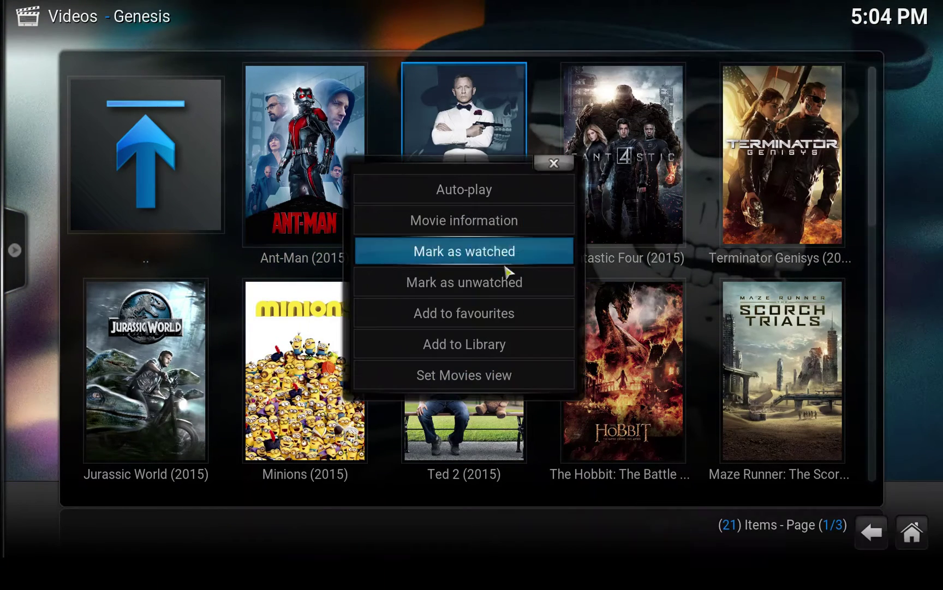
{"action": "left_click", "coordinate": [498, 348]}
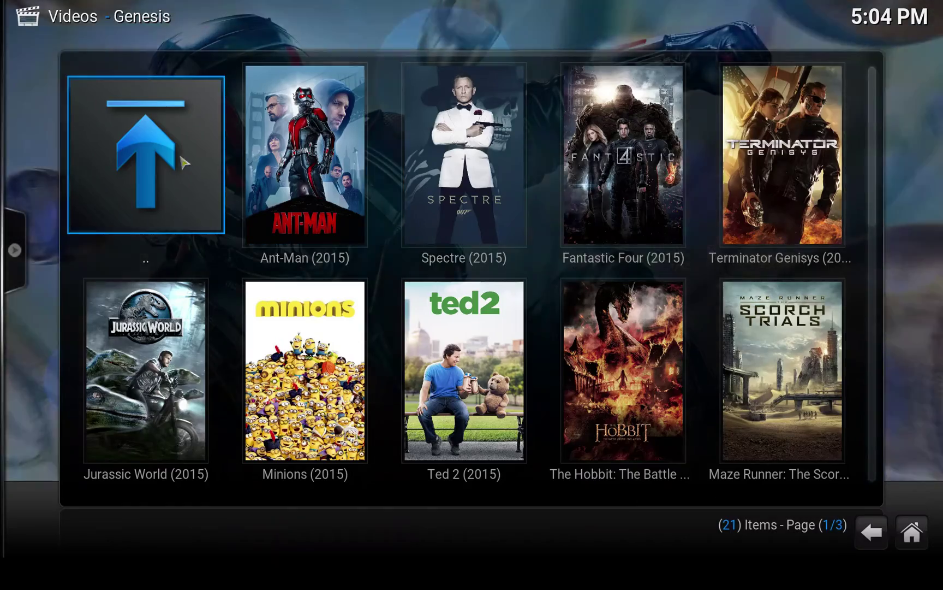
{"action": "left_click", "coordinate": [163, 108]}
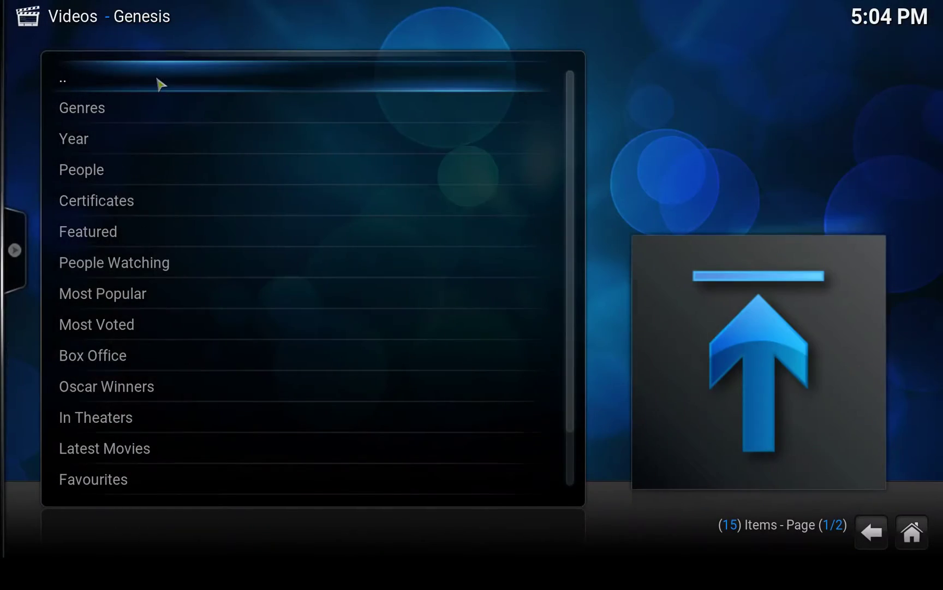
From the Genesis main menu, open Tools > GENESIS : Library
{"action": "left_click", "coordinate": [160, 84]}
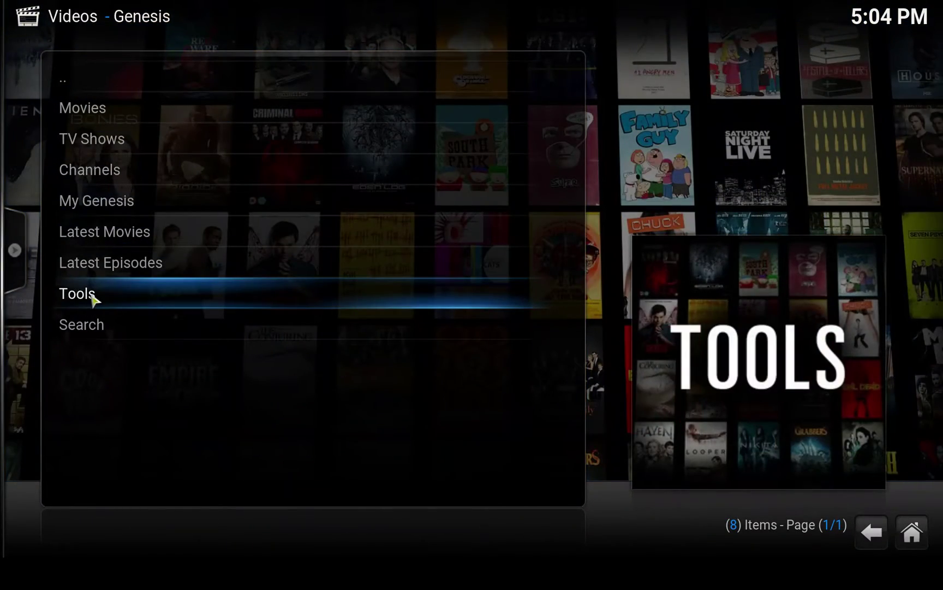
{"action": "left_click", "coordinate": [102, 298]}
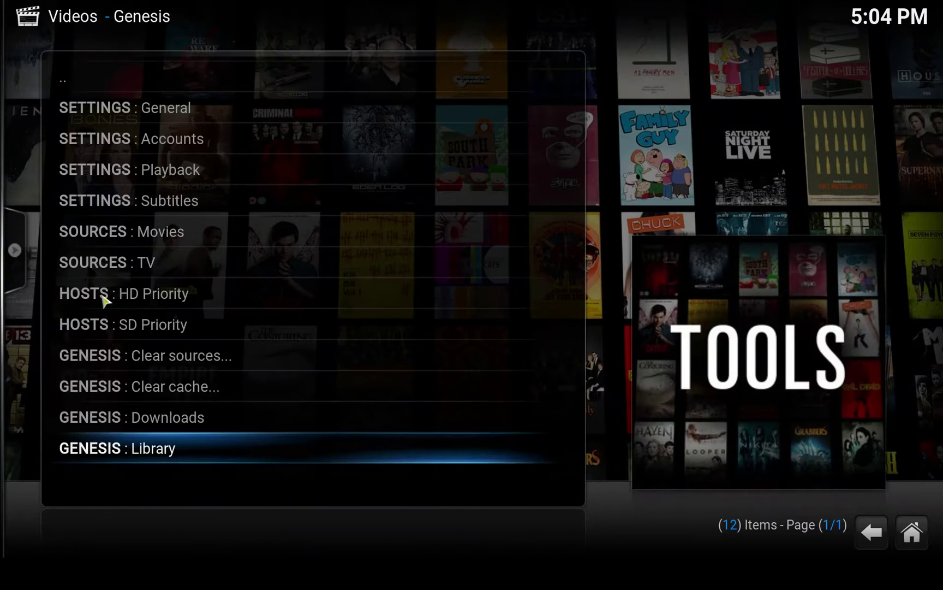
{"action": "left_click", "coordinate": [179, 452]}
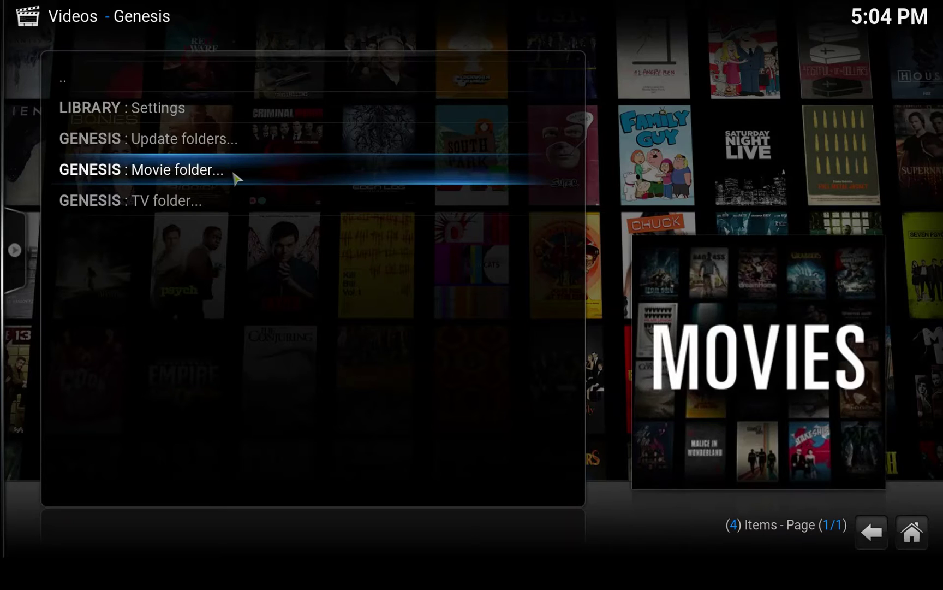
Set the Genesis movie folder's content to Movies via The Movie Database and refresh all items
{"action": "right_click", "coordinate": [233, 173]}
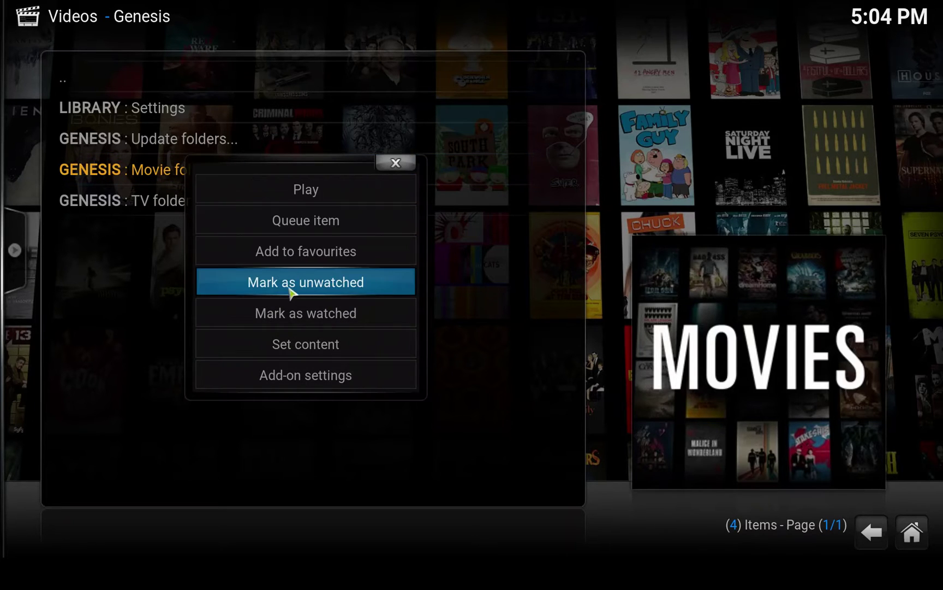
{"action": "left_click", "coordinate": [305, 345]}
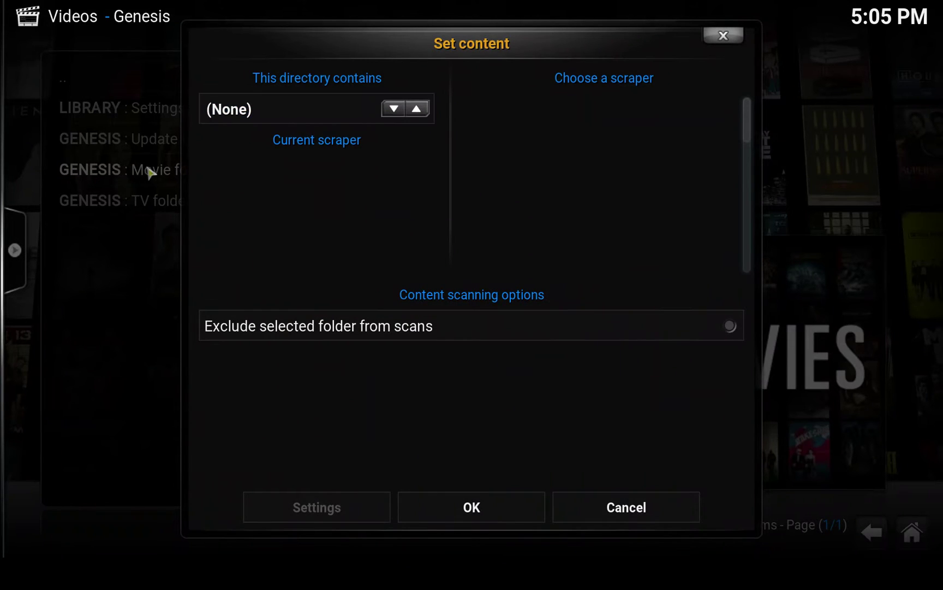
{"action": "left_click", "coordinate": [424, 111]}
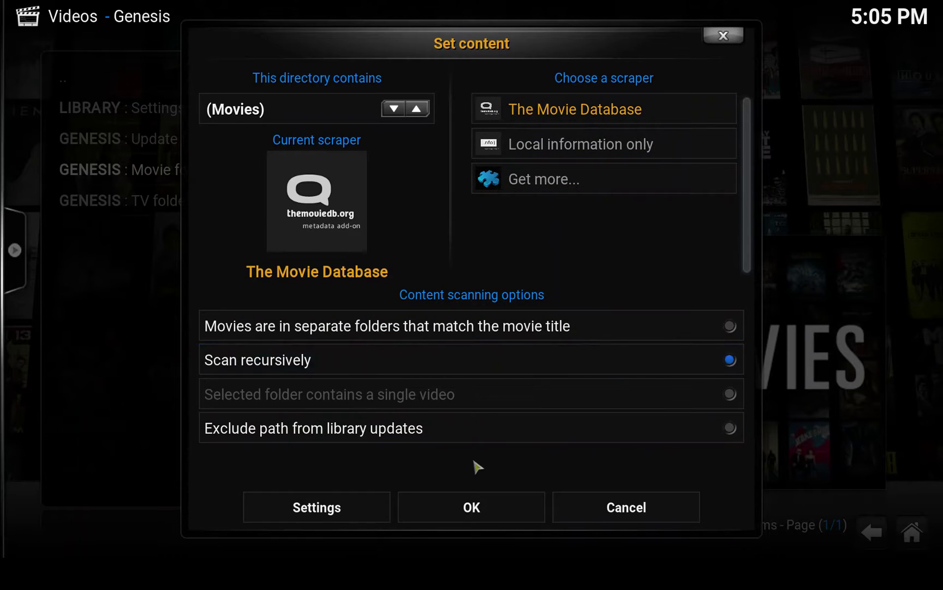
{"action": "left_click", "coordinate": [458, 512]}
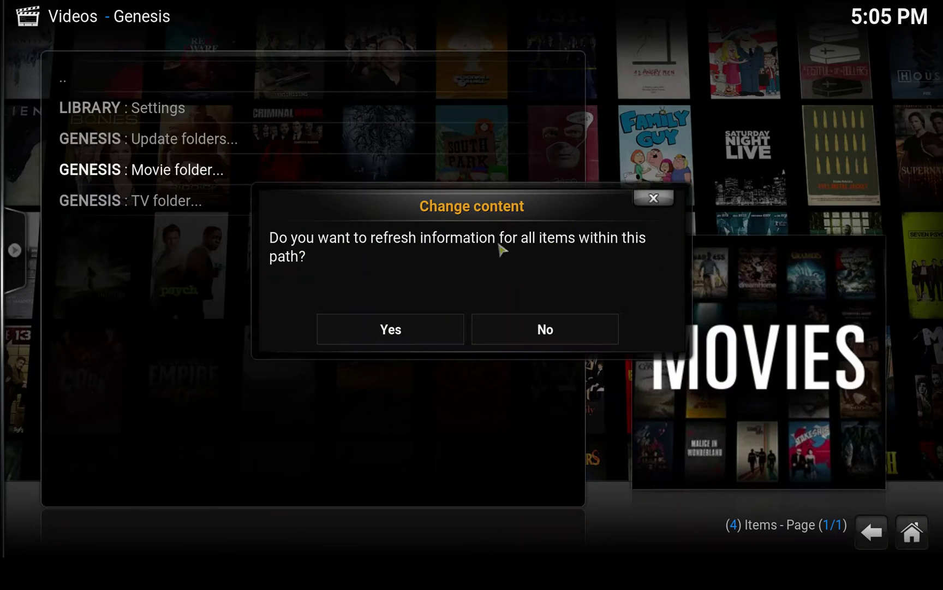
{"action": "left_click", "coordinate": [385, 333]}
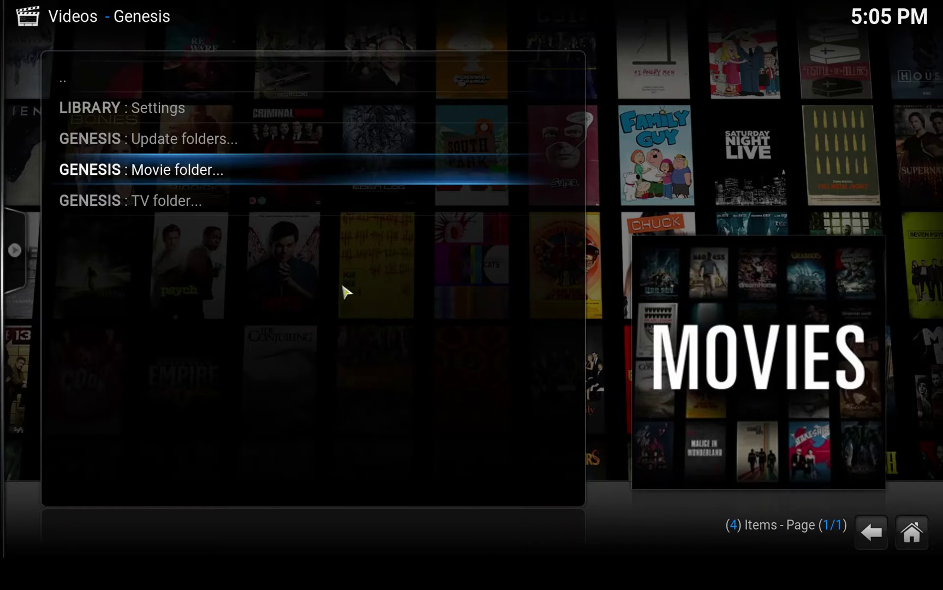
Set the Genesis TV folder's content to TV shows via The TVDB and refresh all items
{"action": "right_click", "coordinate": [179, 205]}
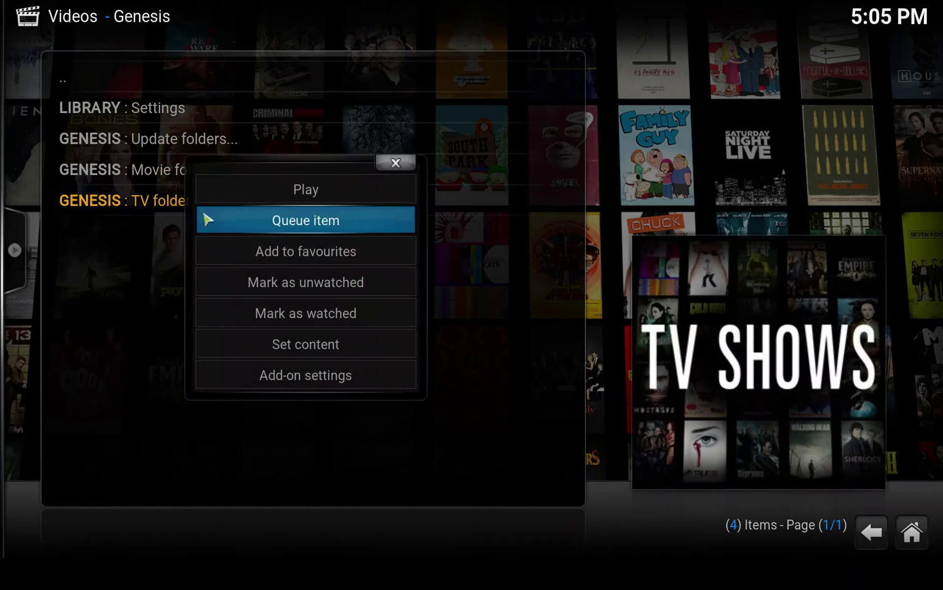
{"action": "left_click", "coordinate": [284, 345]}
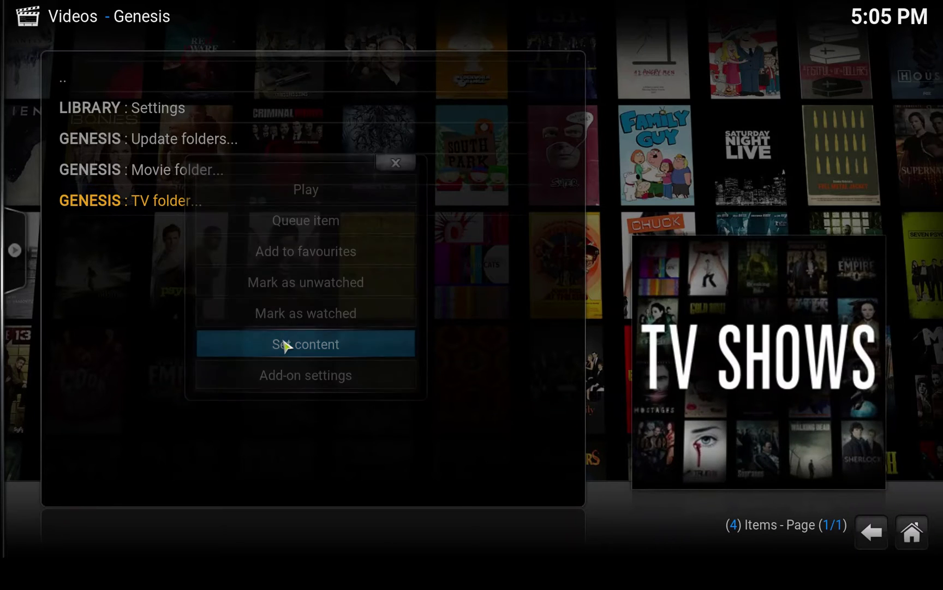
{"action": "left_click", "coordinate": [394, 110]}
{"action": "left_click", "coordinate": [394, 110]}
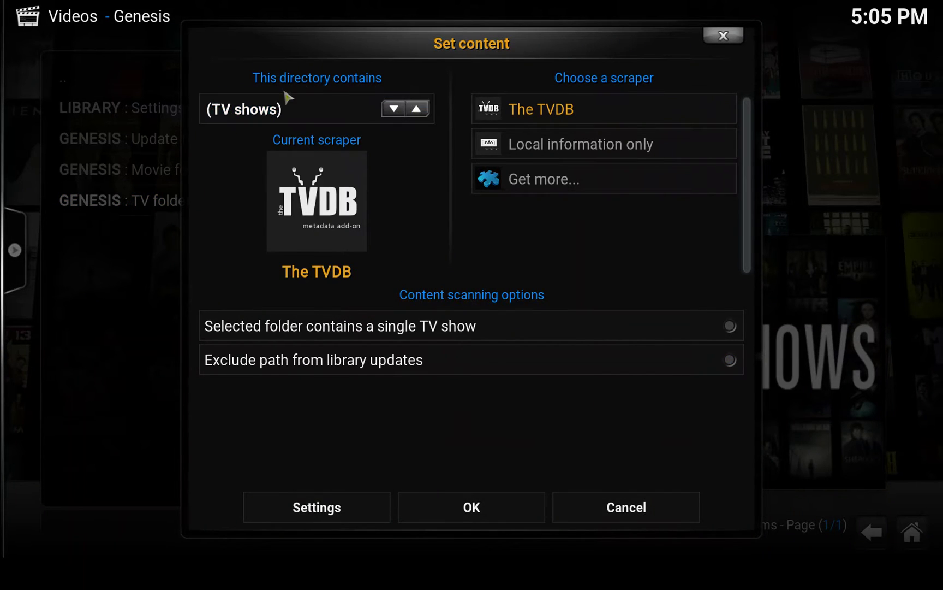
{"action": "left_click", "coordinate": [452, 512]}
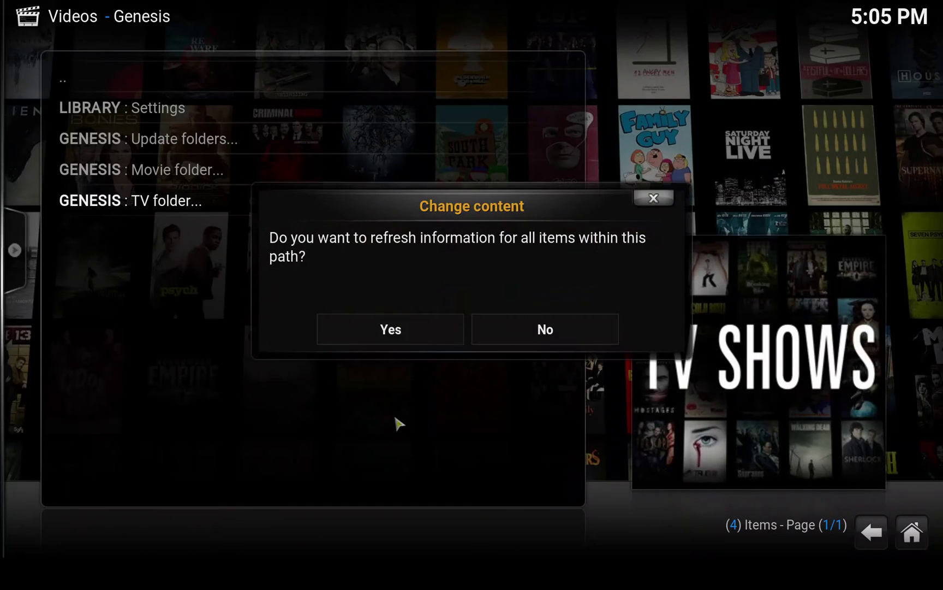
{"action": "left_click", "coordinate": [403, 330]}
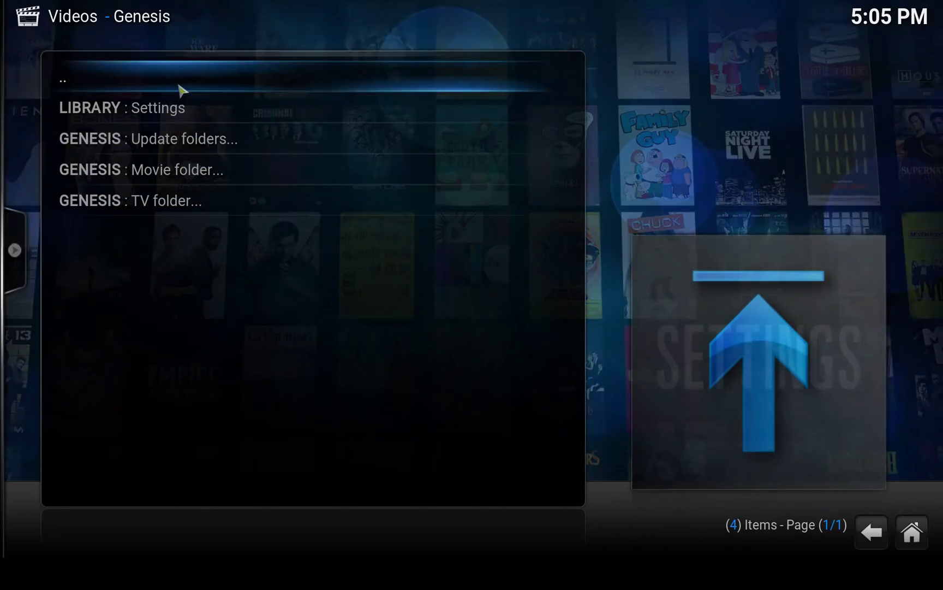
Back out of the Genesis library tools to the Kodi home screen
{"action": "left_click", "coordinate": [183, 91]}
{"action": "left_click", "coordinate": [211, 90]}
{"action": "left_click", "coordinate": [220, 90]}
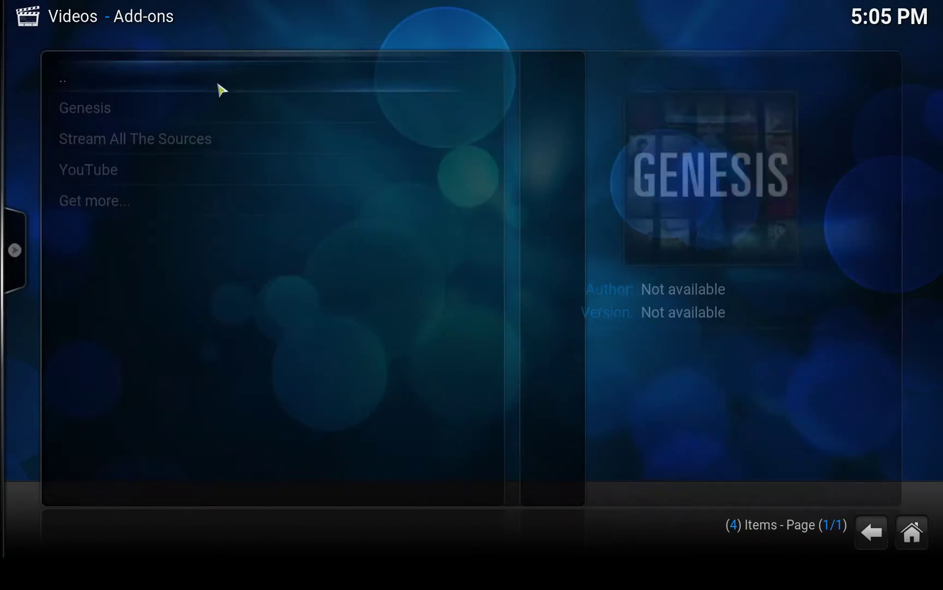
{"action": "left_click", "coordinate": [225, 89]}
{"action": "right_click", "coordinate": [219, 175]}
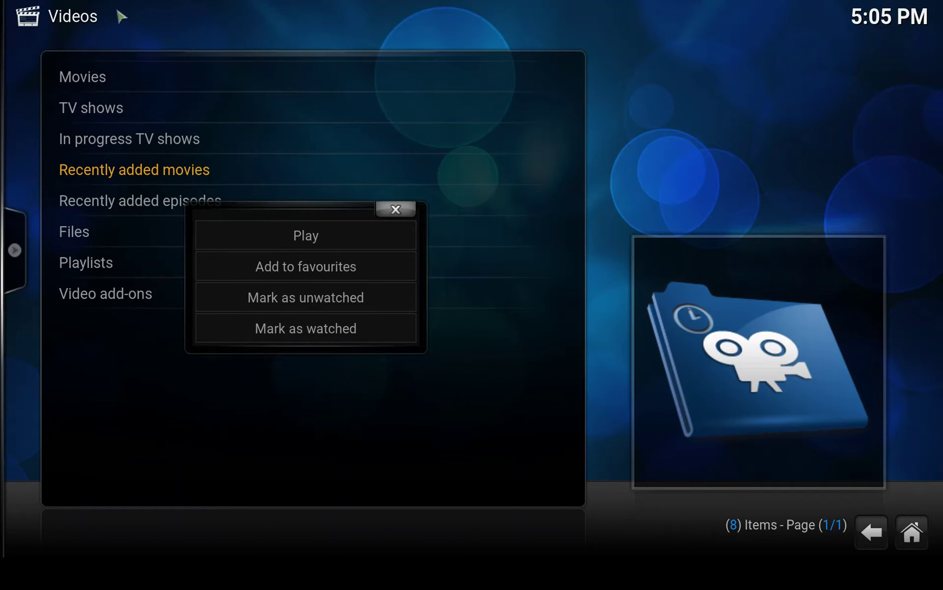
{"action": "left_click", "coordinate": [404, 216]}
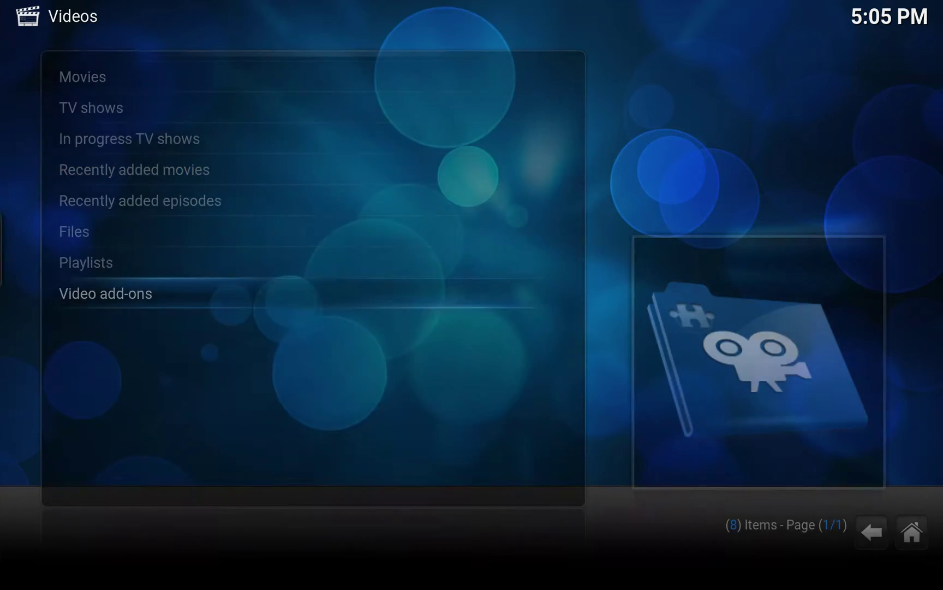
{"action": "key", "text": "Escape"}
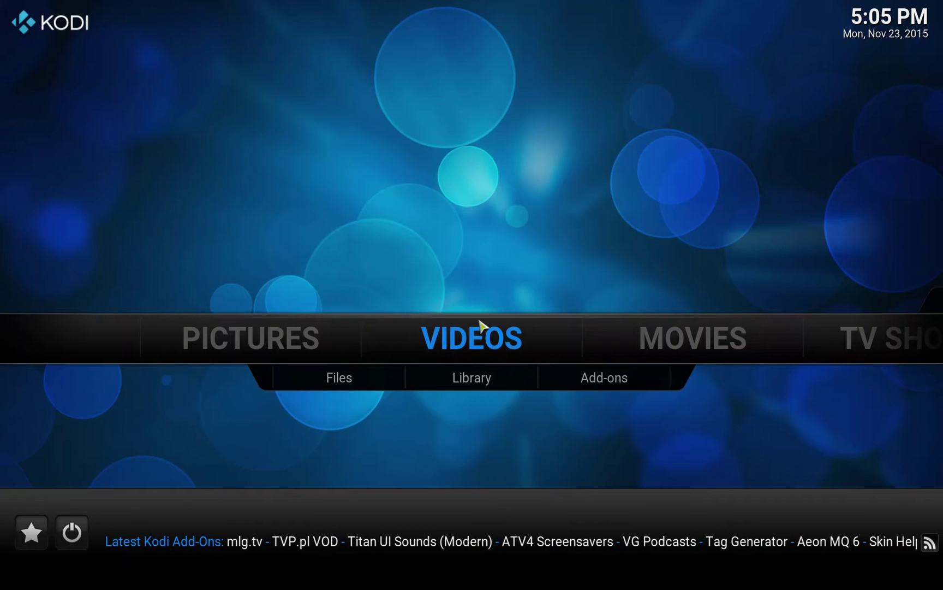
List library movies by title and view Ant-Man's Genesis sources, then close them
{"action": "left_click", "coordinate": [479, 384]}
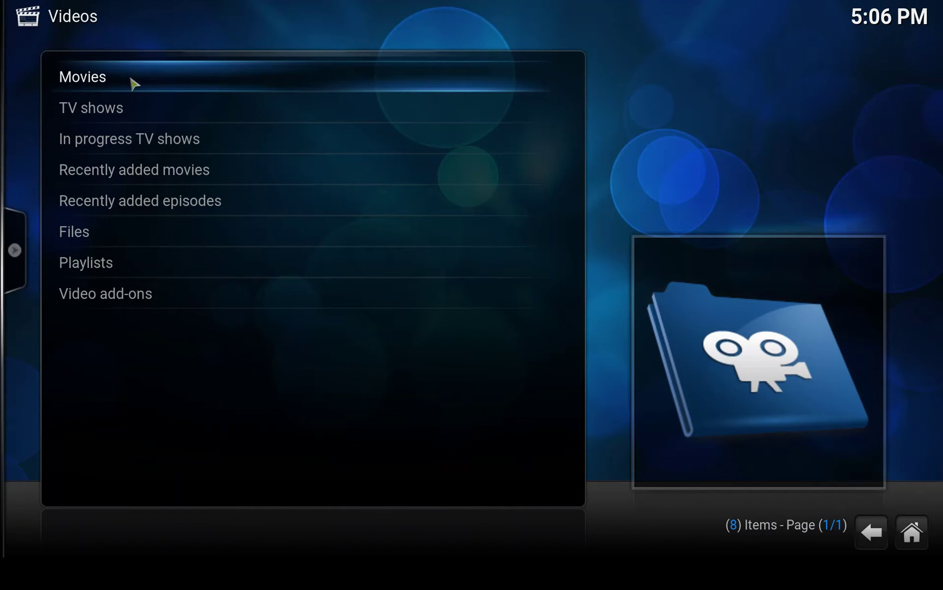
{"action": "left_click", "coordinate": [132, 83]}
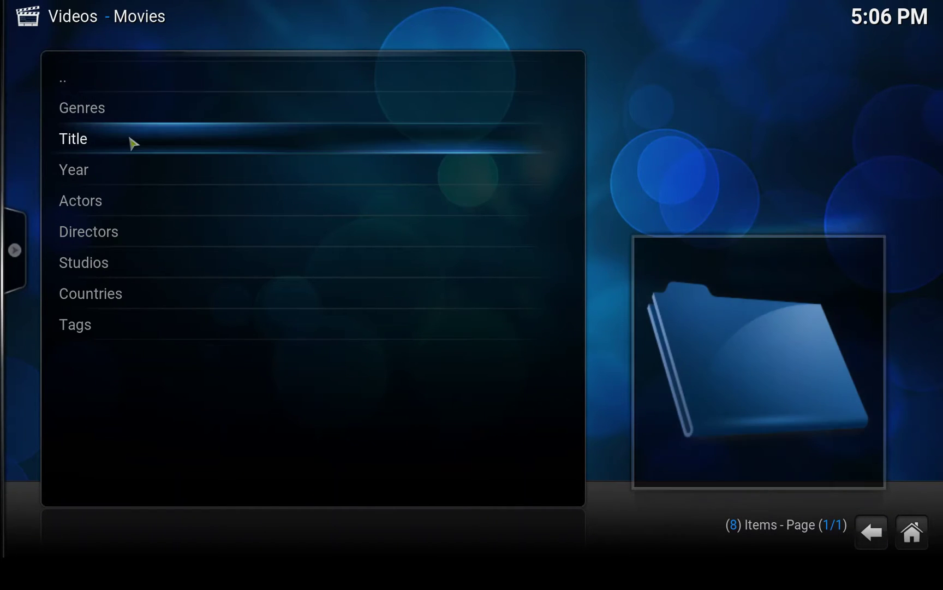
{"action": "left_click", "coordinate": [132, 143]}
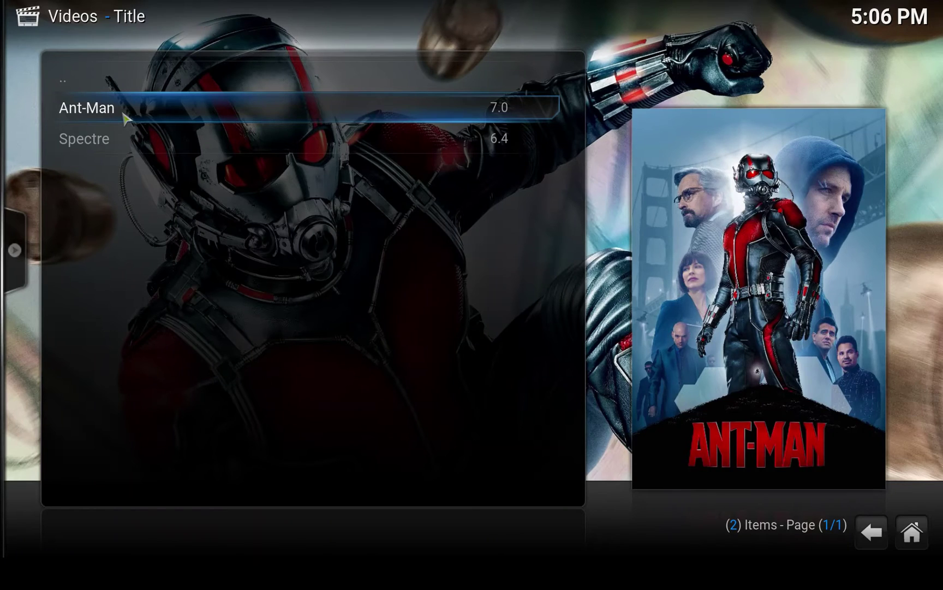
{"action": "left_click", "coordinate": [125, 118]}
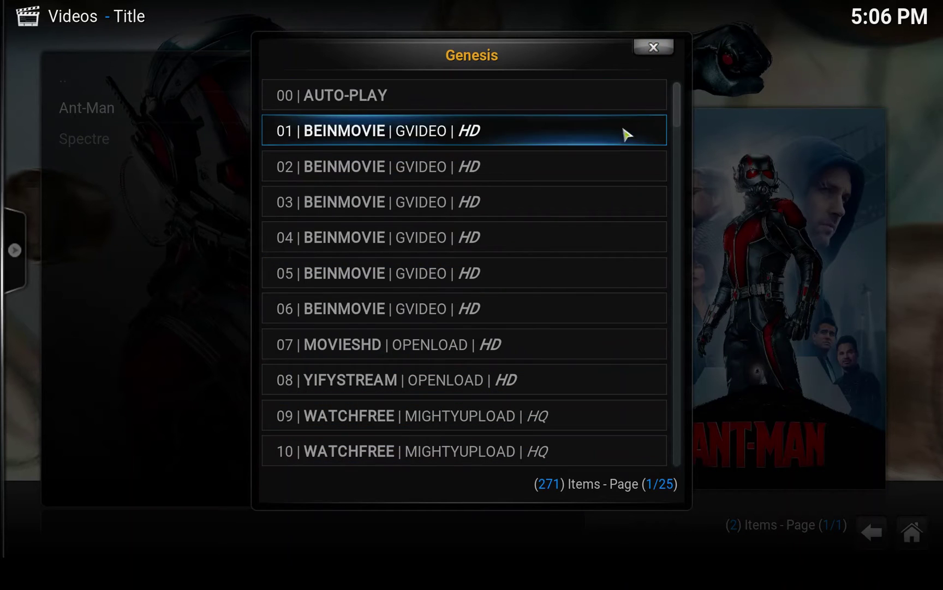
{"action": "left_click", "coordinate": [653, 48]}
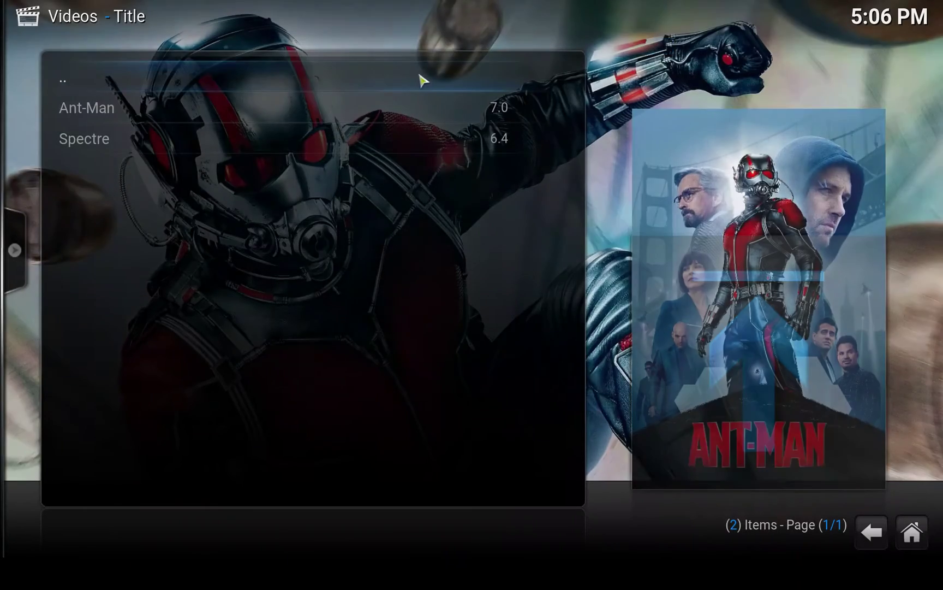
Switch from library movies to the TV shows list by title
{"action": "left_click", "coordinate": [329, 85]}
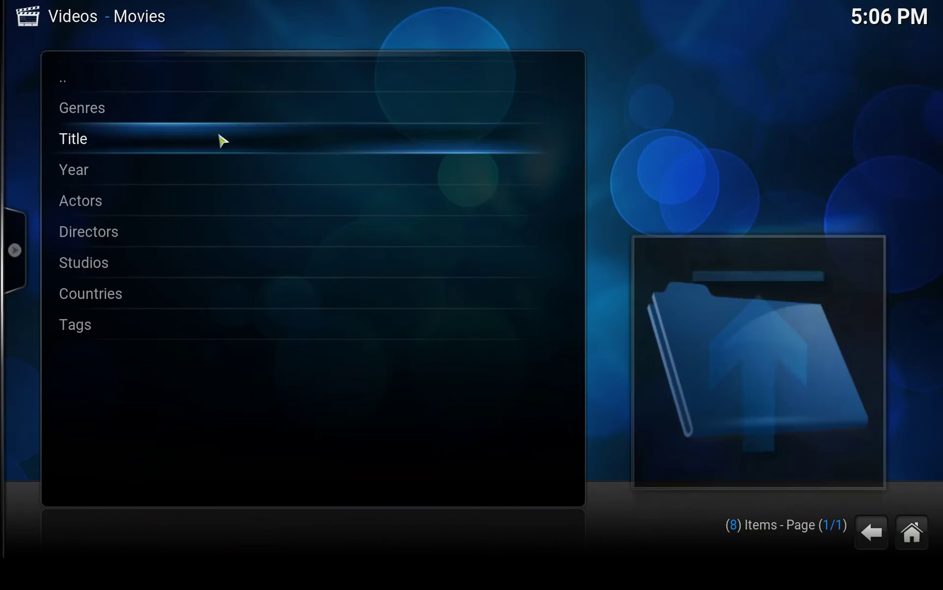
{"action": "right_click", "coordinate": [221, 133]}
{"action": "left_click", "coordinate": [377, 188]}
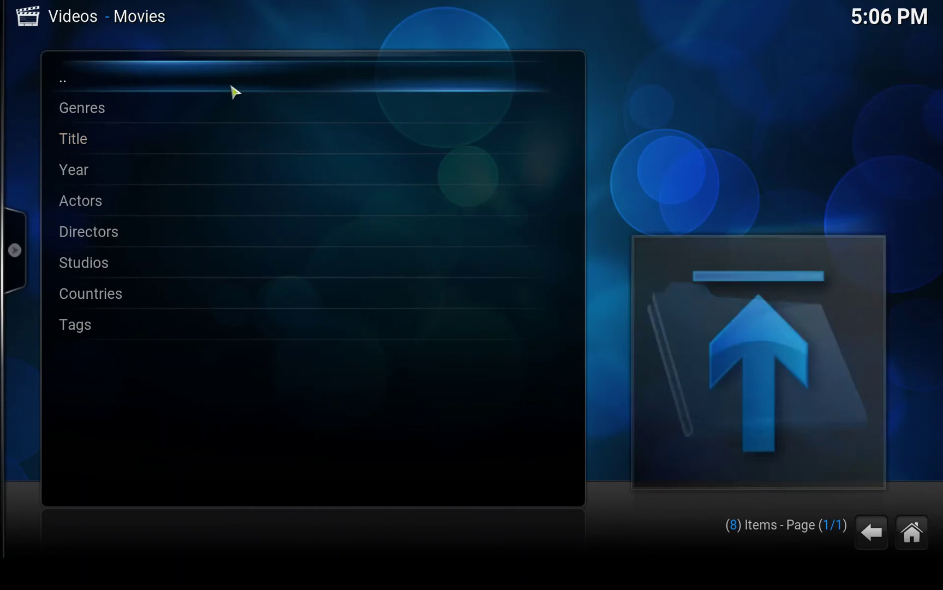
{"action": "left_click", "coordinate": [231, 91]}
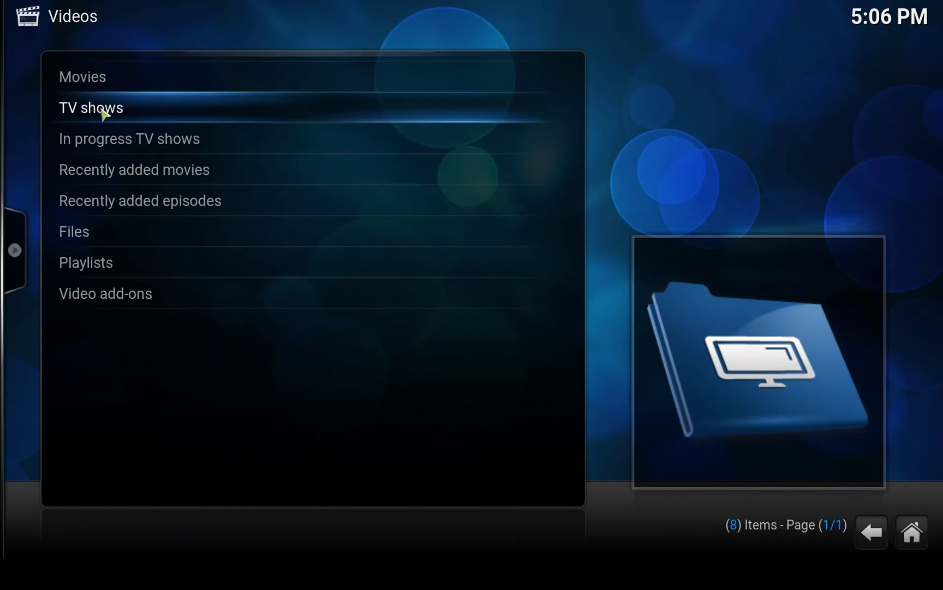
{"action": "left_click", "coordinate": [127, 110]}
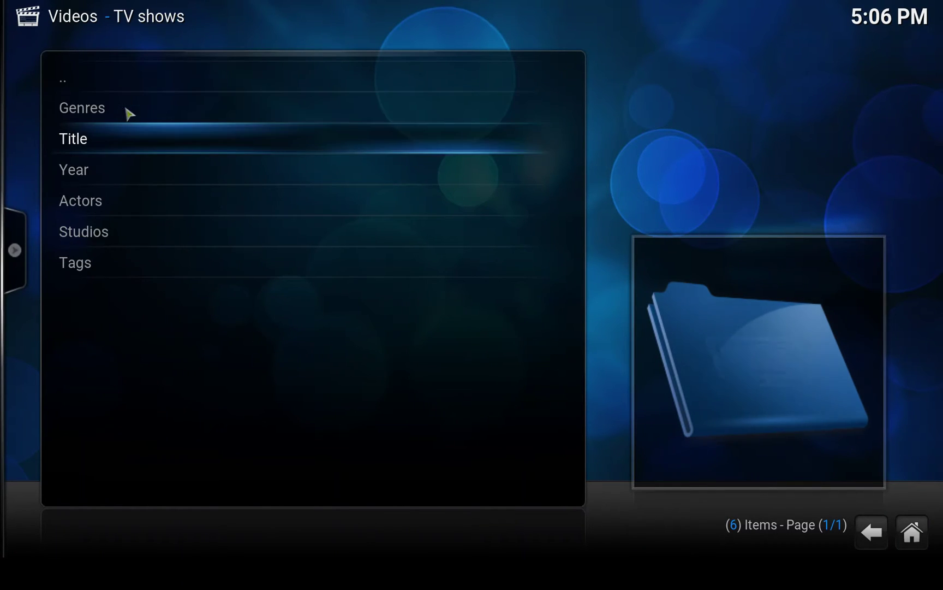
{"action": "left_click", "coordinate": [145, 152]}
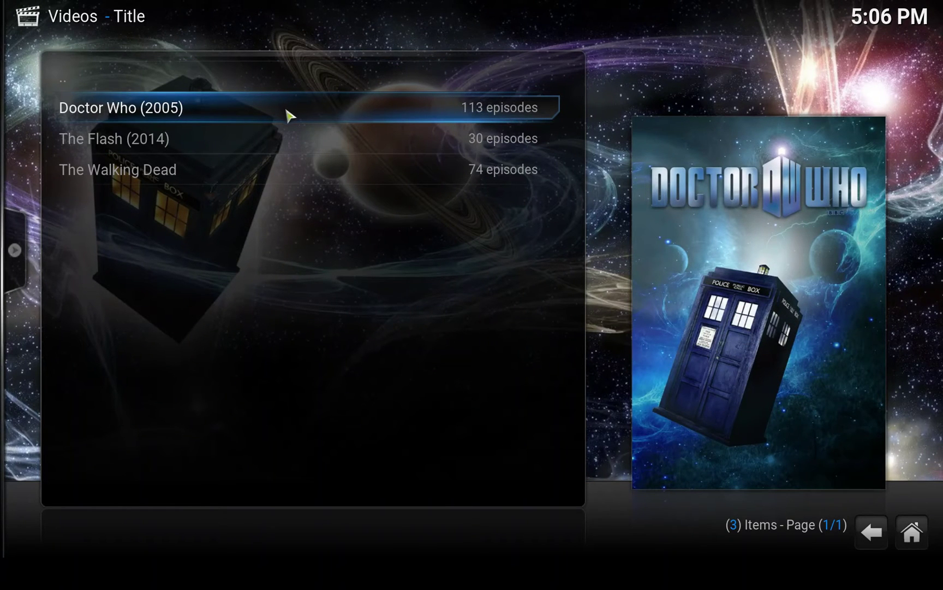
Mark Doctor Who Season 1 episode 01. Rose as watched and return to the titles
{"action": "left_click", "coordinate": [266, 115]}
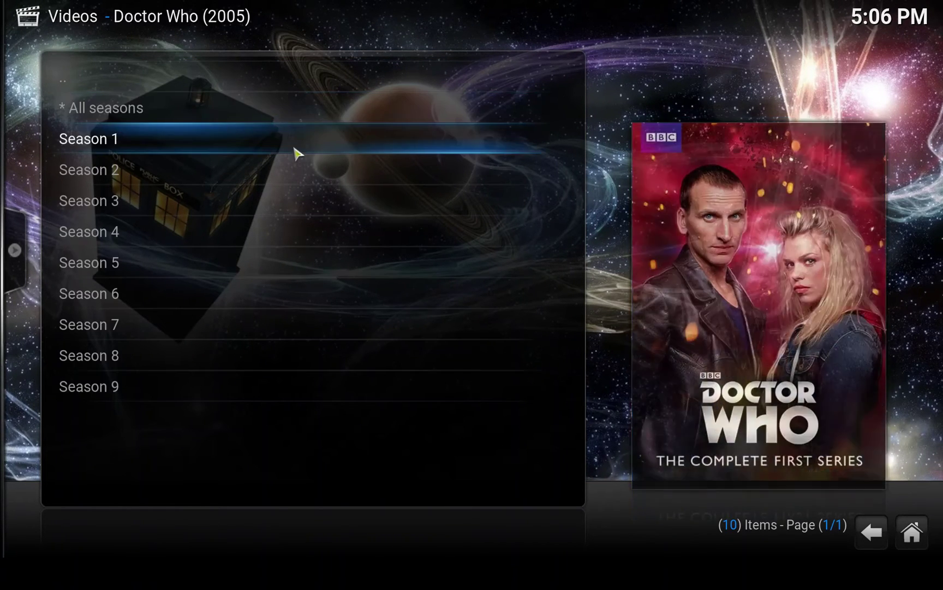
{"action": "left_click", "coordinate": [176, 132]}
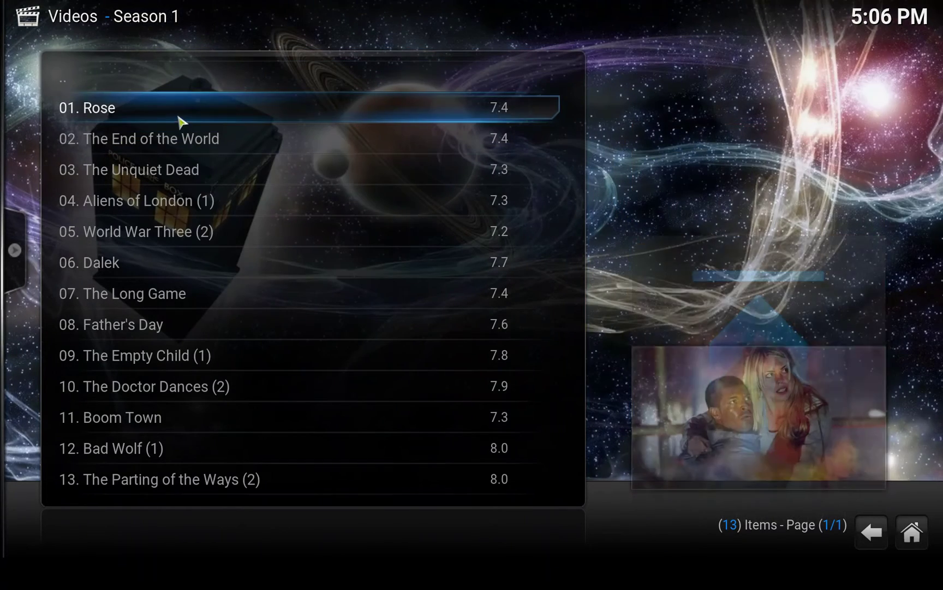
{"action": "right_click", "coordinate": [183, 119]}
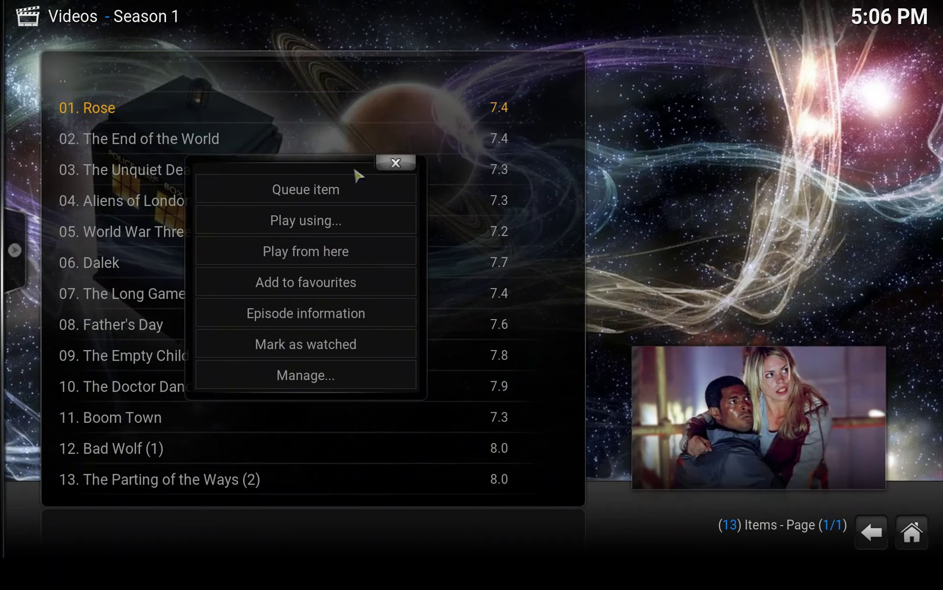
{"action": "left_click", "coordinate": [391, 169]}
{"action": "right_click", "coordinate": [271, 118]}
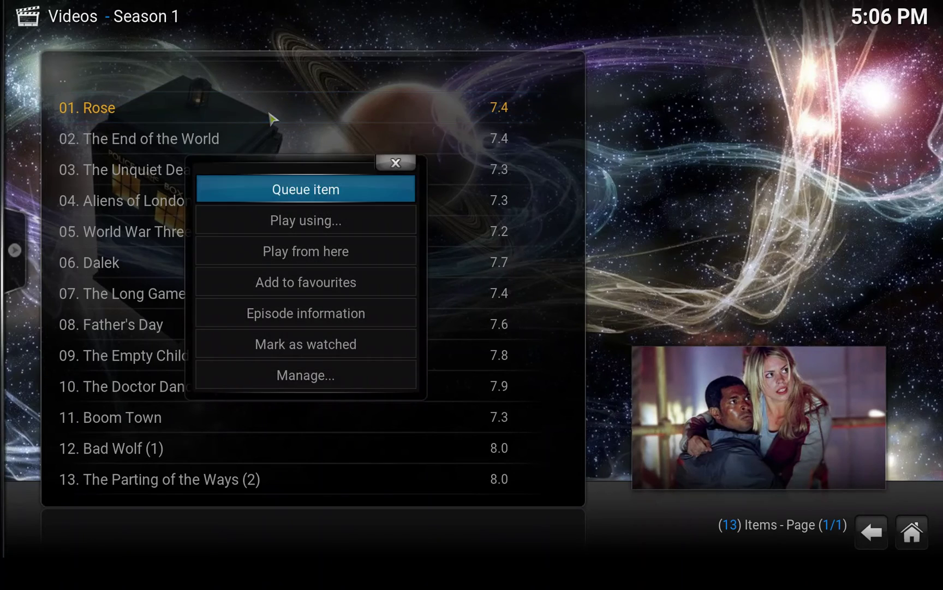
{"action": "left_click", "coordinate": [316, 352]}
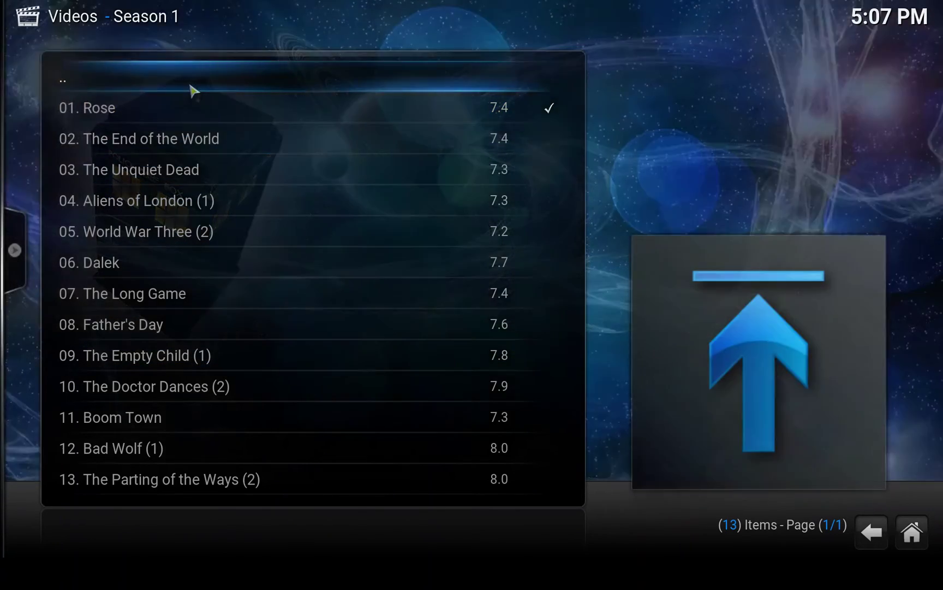
{"action": "left_click", "coordinate": [193, 90]}
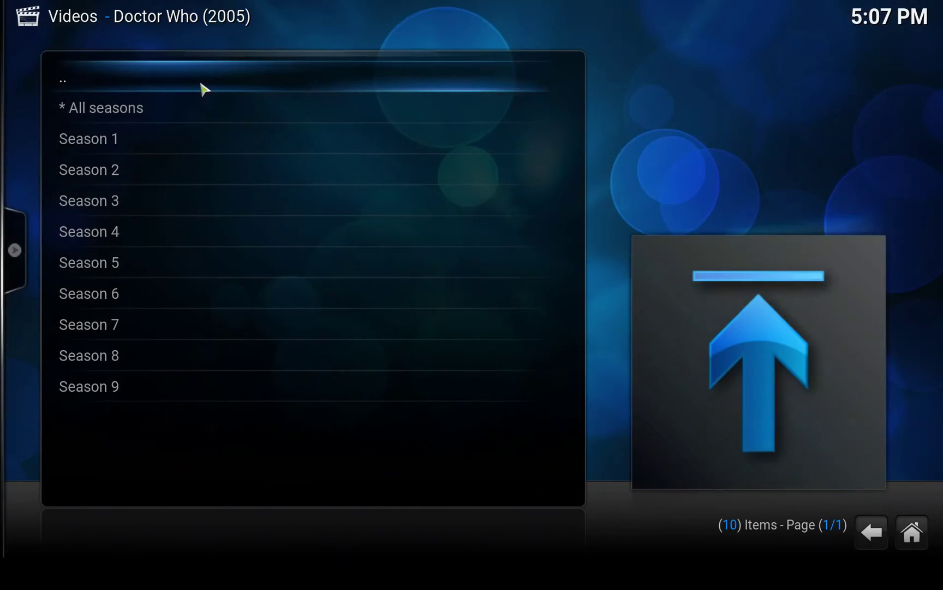
{"action": "left_click", "coordinate": [204, 89]}
Scan Doctor Who (2005) for new content, check Season 1, then return to the titles
{"action": "right_click", "coordinate": [299, 121]}
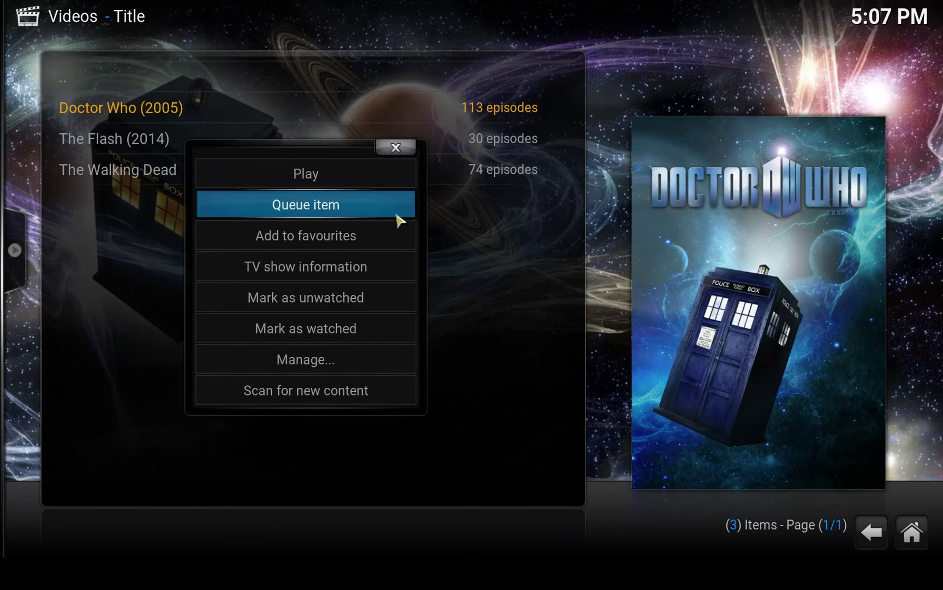
{"action": "left_click", "coordinate": [359, 392]}
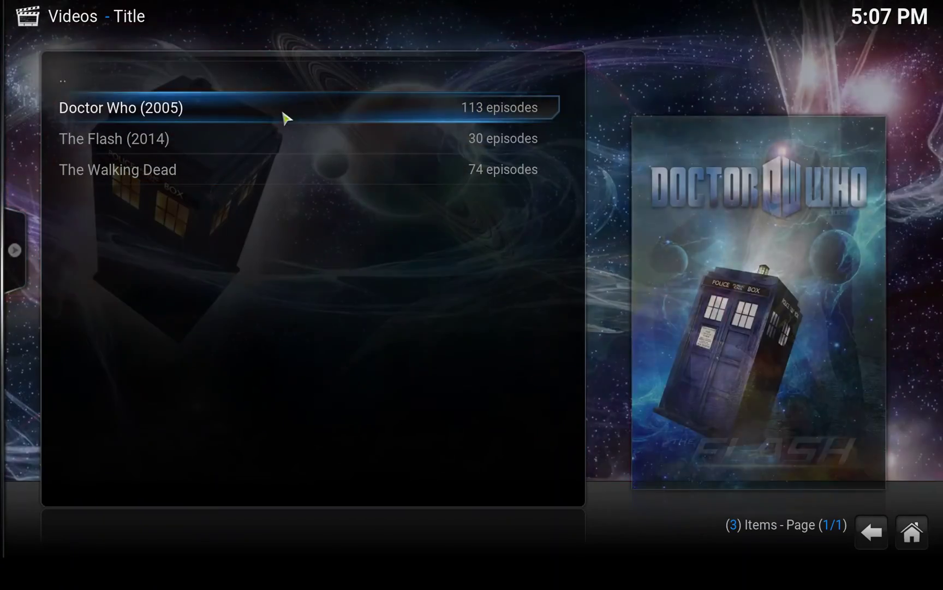
{"action": "left_click", "coordinate": [288, 116]}
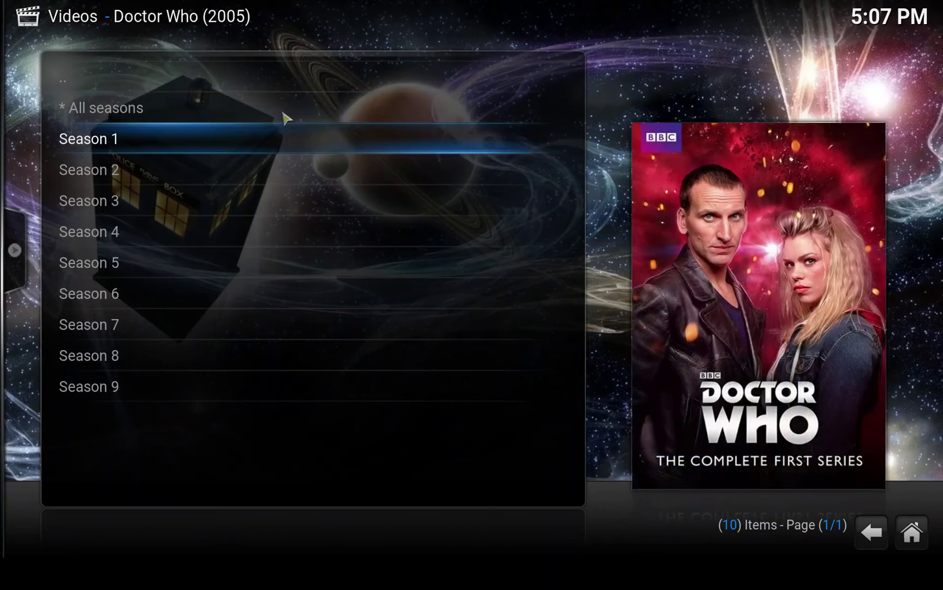
{"action": "left_click", "coordinate": [269, 138]}
{"action": "left_click", "coordinate": [314, 92]}
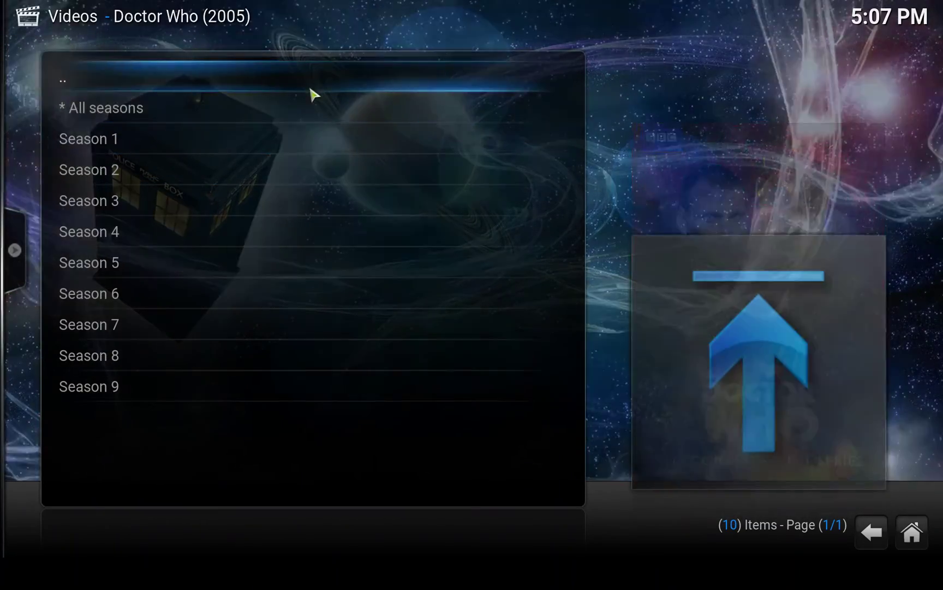
{"action": "left_click", "coordinate": [300, 88]}
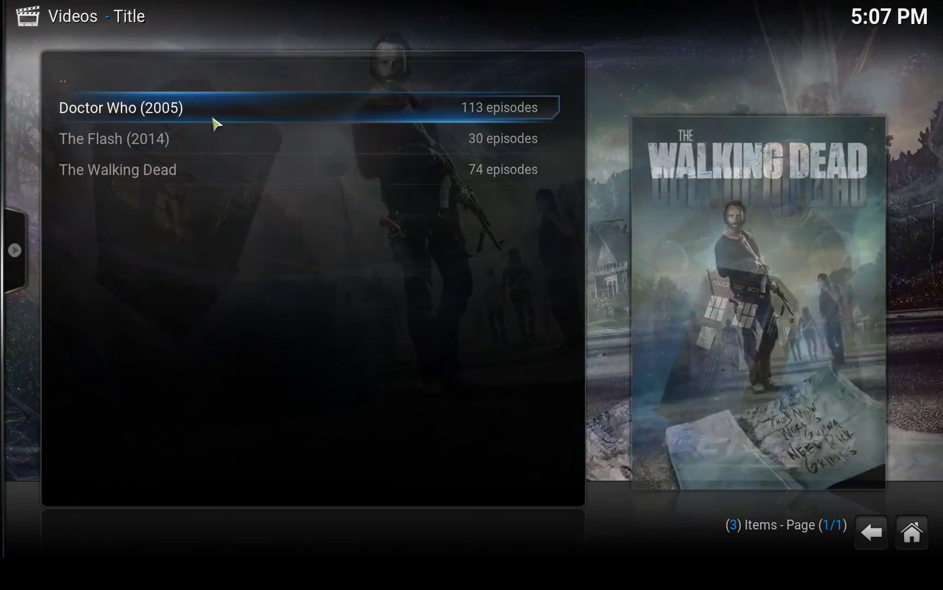
{"action": "left_click", "coordinate": [217, 118]}
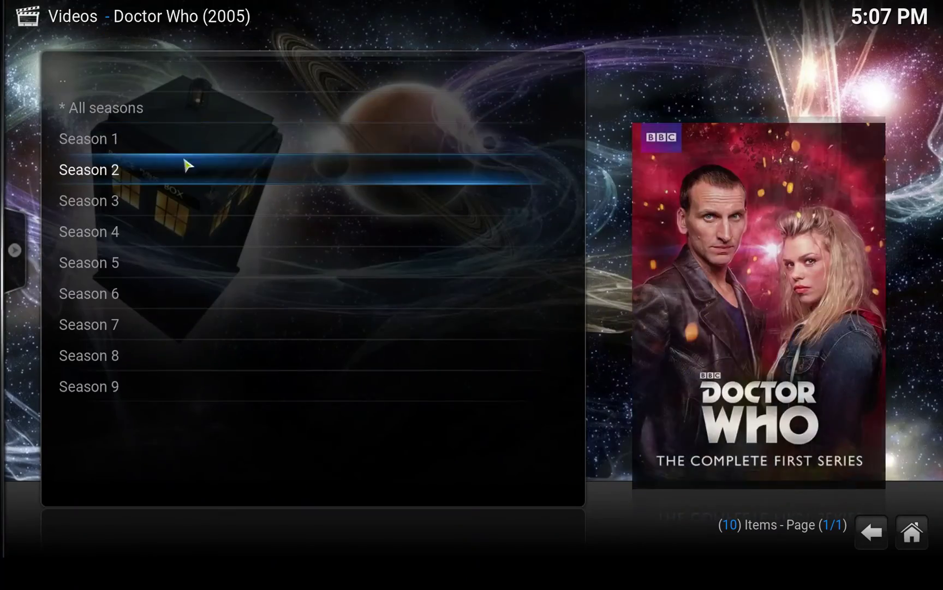
{"action": "left_click", "coordinate": [229, 137]}
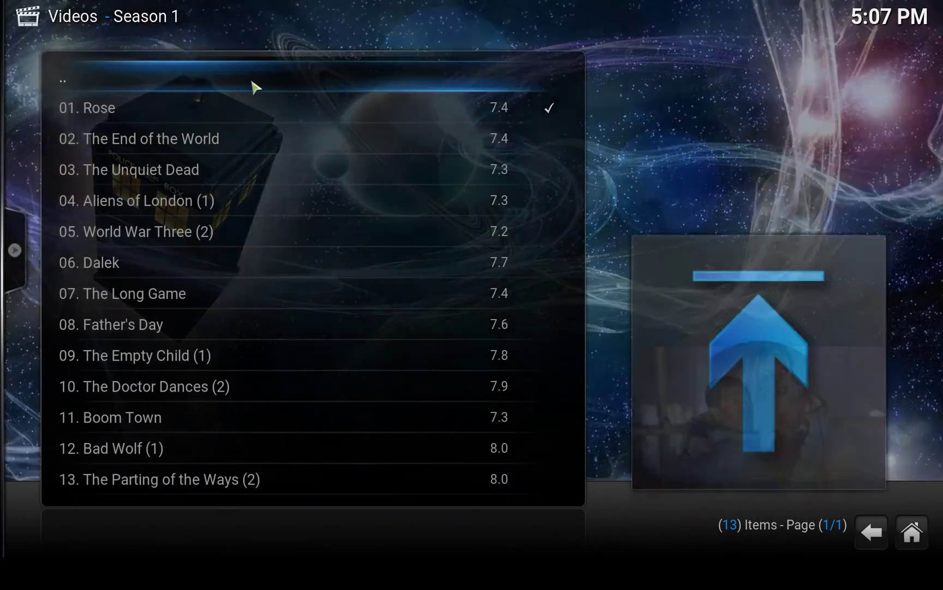
{"action": "left_click", "coordinate": [252, 87]}
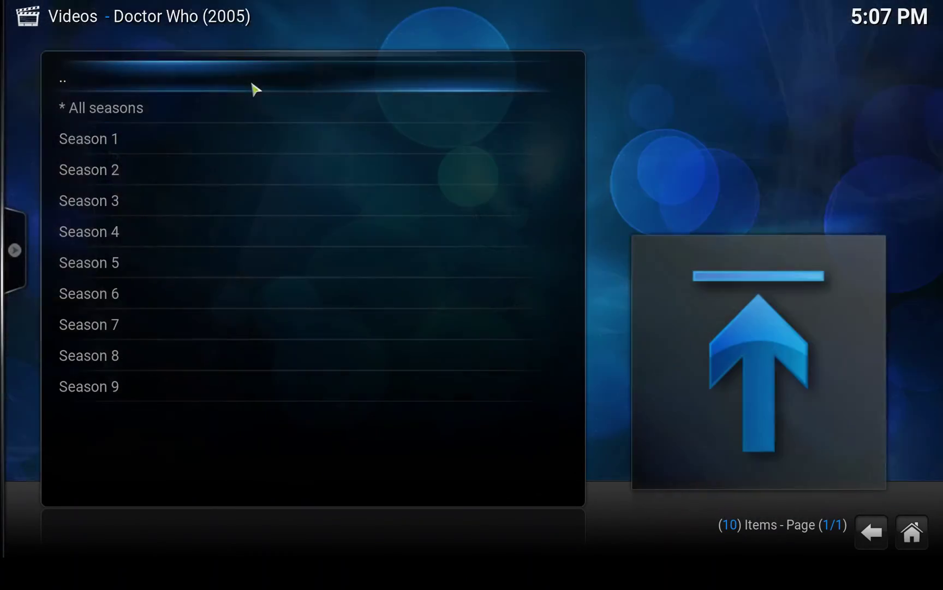
{"action": "left_click", "coordinate": [253, 88]}
{"action": "left_click", "coordinate": [256, 120]}
{"action": "left_click", "coordinate": [202, 81]}
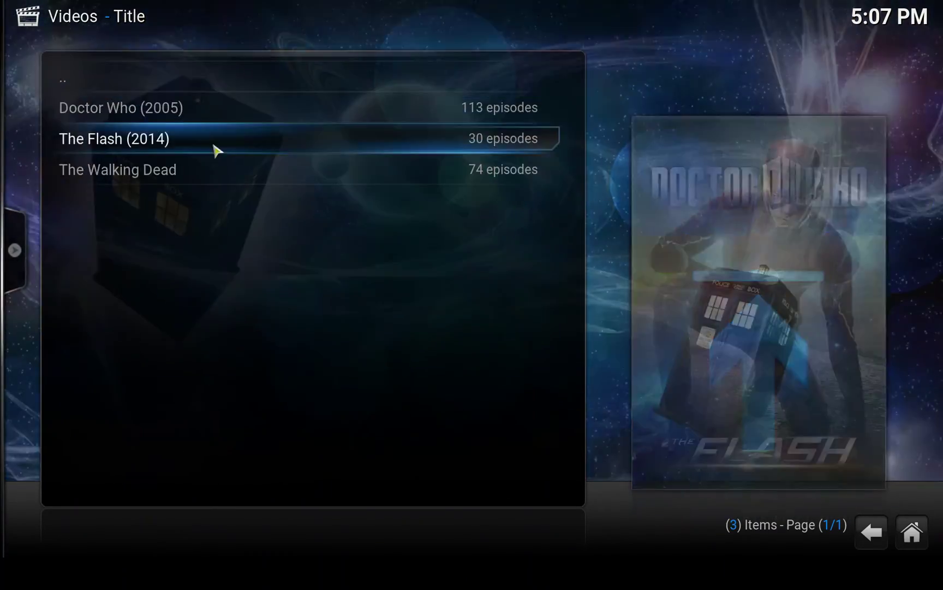
{"action": "left_click", "coordinate": [216, 152]}
{"action": "left_click", "coordinate": [194, 143]}
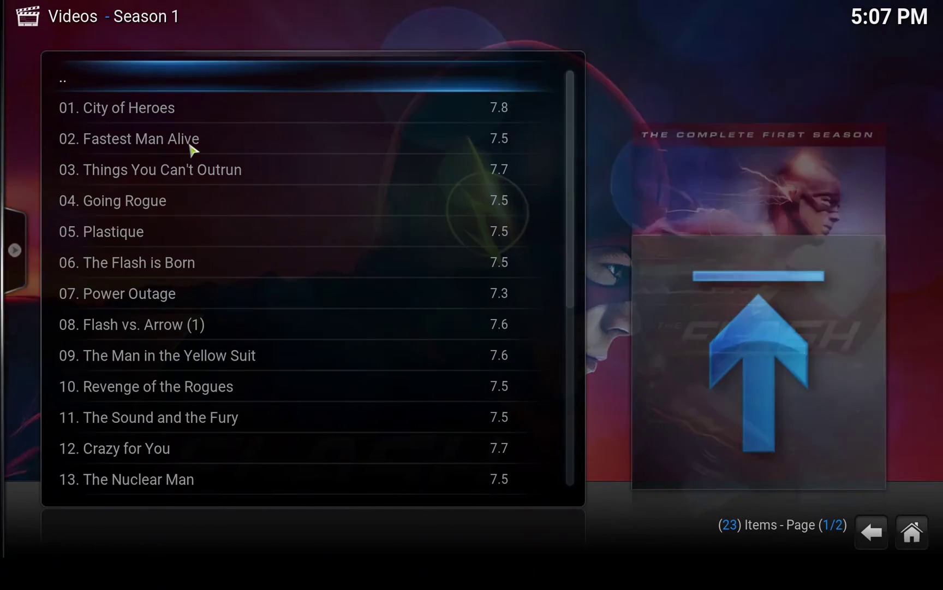
{"action": "left_click", "coordinate": [186, 116]}
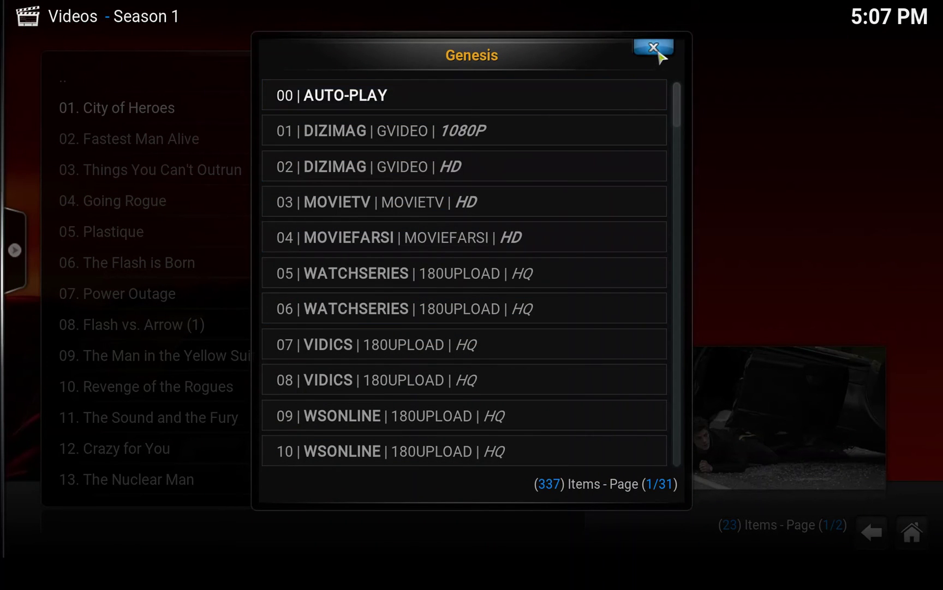
{"action": "left_click", "coordinate": [659, 50]}
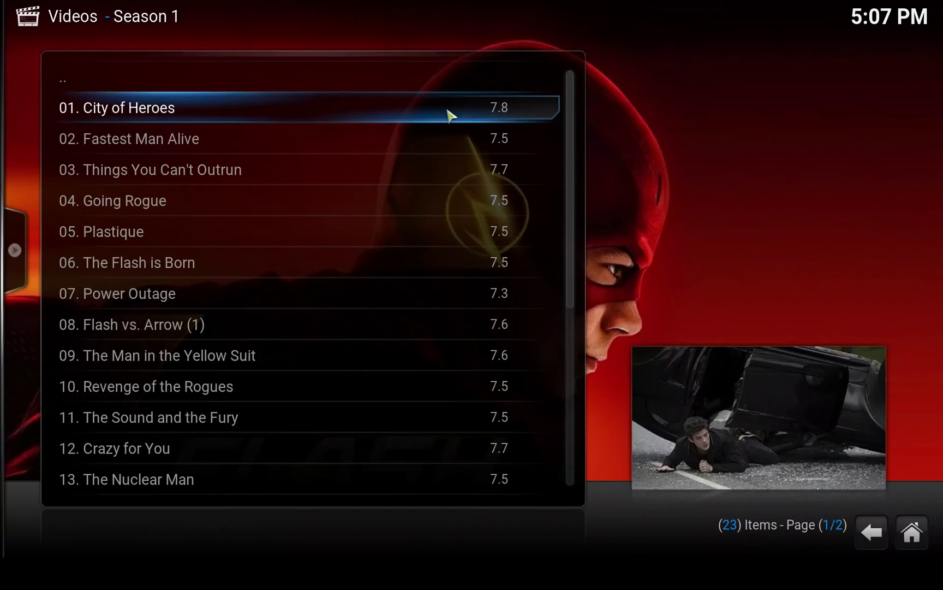
{"action": "left_click", "coordinate": [375, 81]}
{"action": "left_click", "coordinate": [386, 81]}
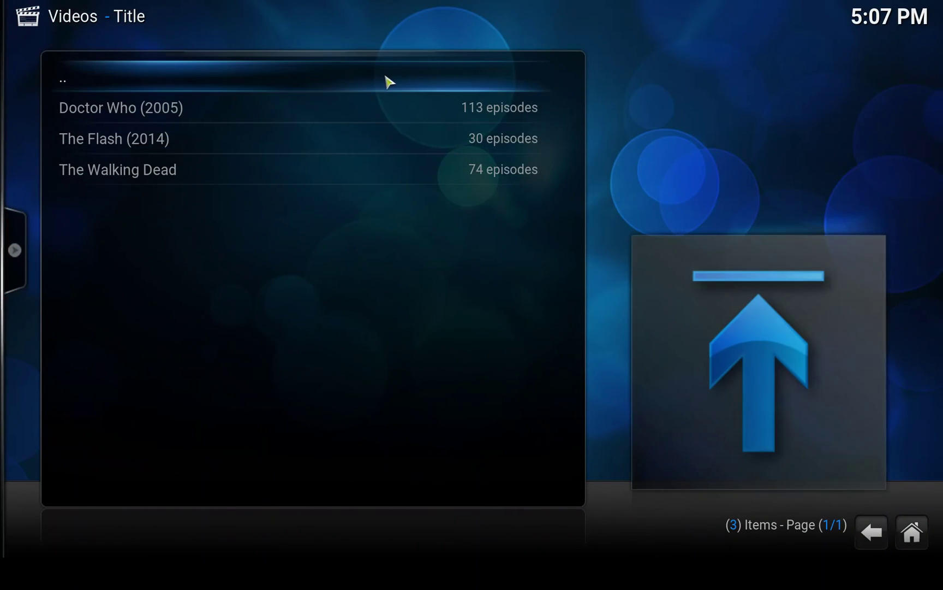
Leave the library for the home screen and open the video add-ons list
{"action": "left_click", "coordinate": [385, 83]}
{"action": "left_click", "coordinate": [207, 83]}
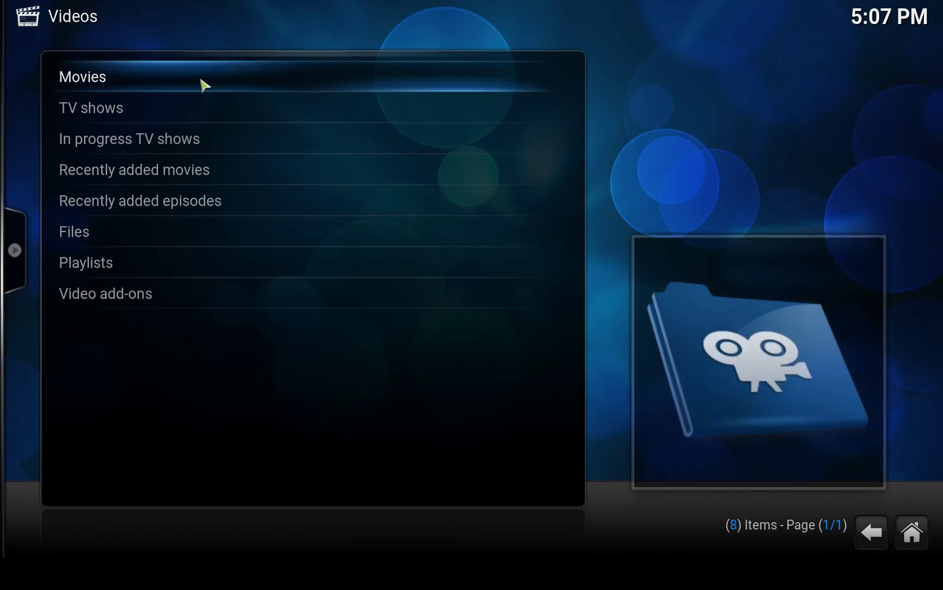
{"action": "key", "text": "Escape"}
{"action": "key", "text": "Down"}
{"action": "key", "text": "Right"}
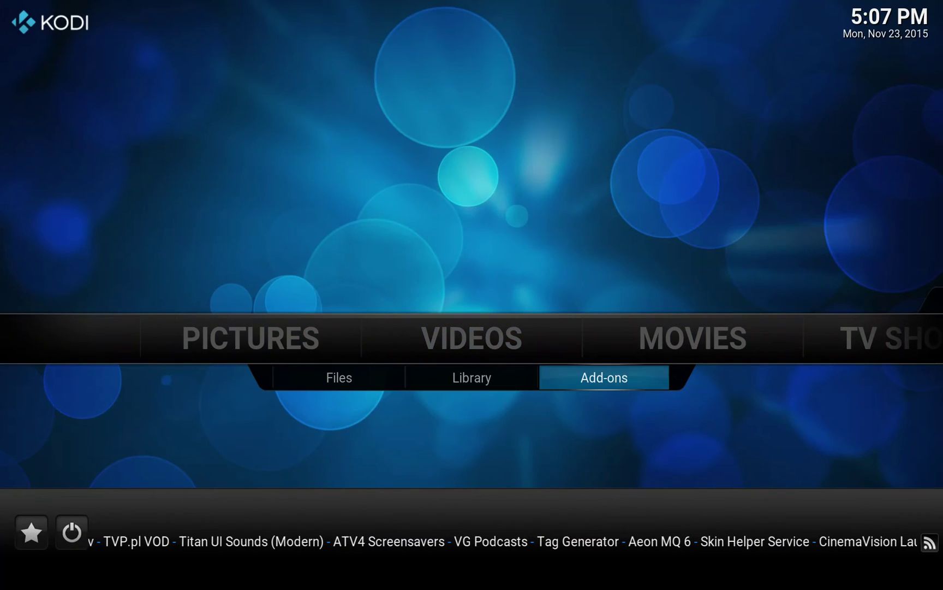
{"action": "left_click", "coordinate": [596, 375]}
Open Genesis TV Shows > Most Popular
{"action": "key", "text": "Up"}
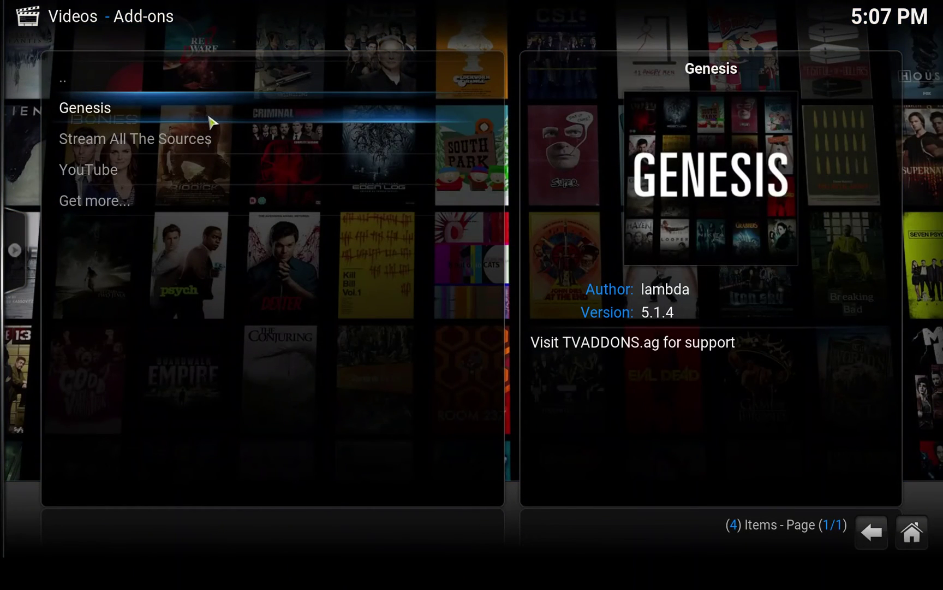
{"action": "left_click", "coordinate": [216, 118]}
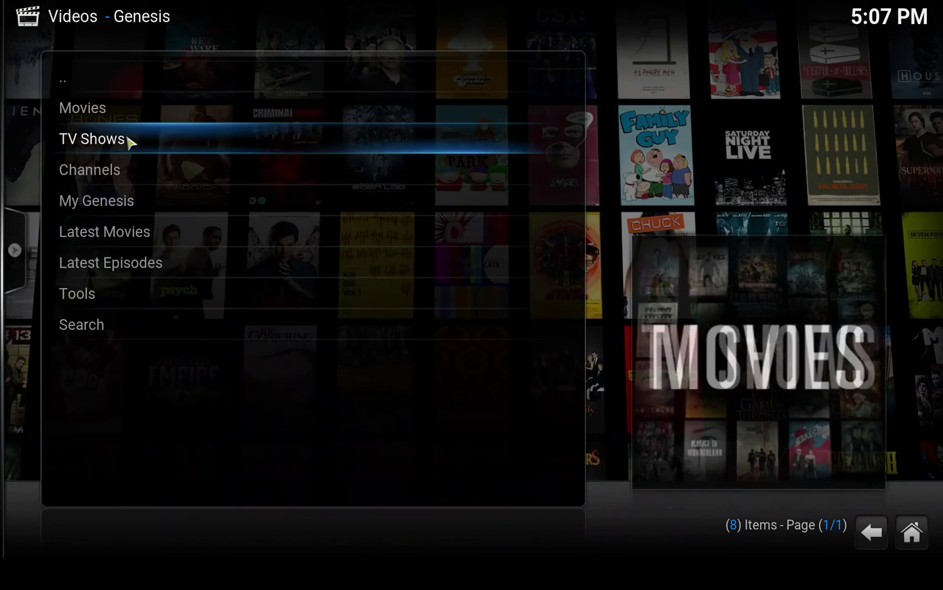
{"action": "left_click", "coordinate": [128, 141]}
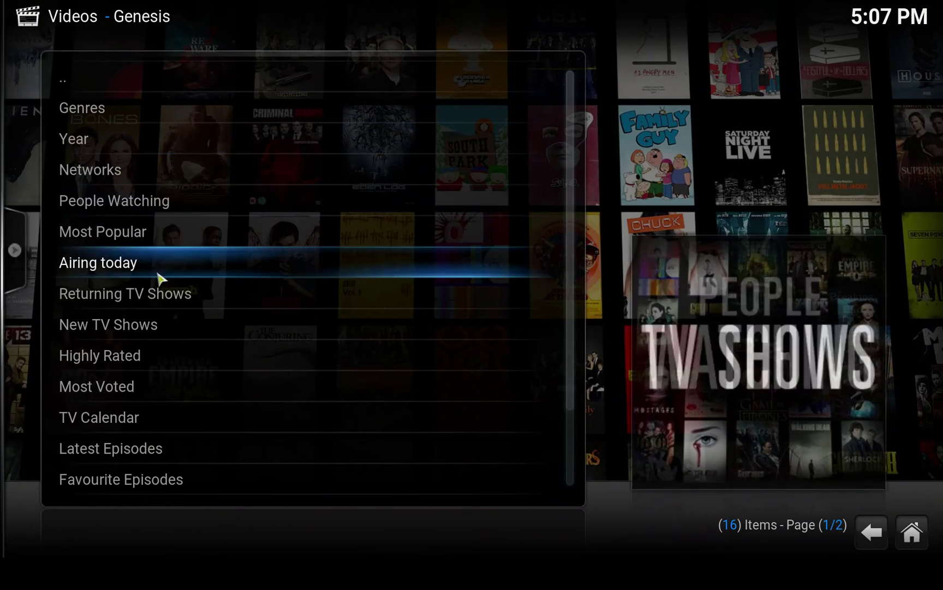
{"action": "left_click", "coordinate": [177, 239]}
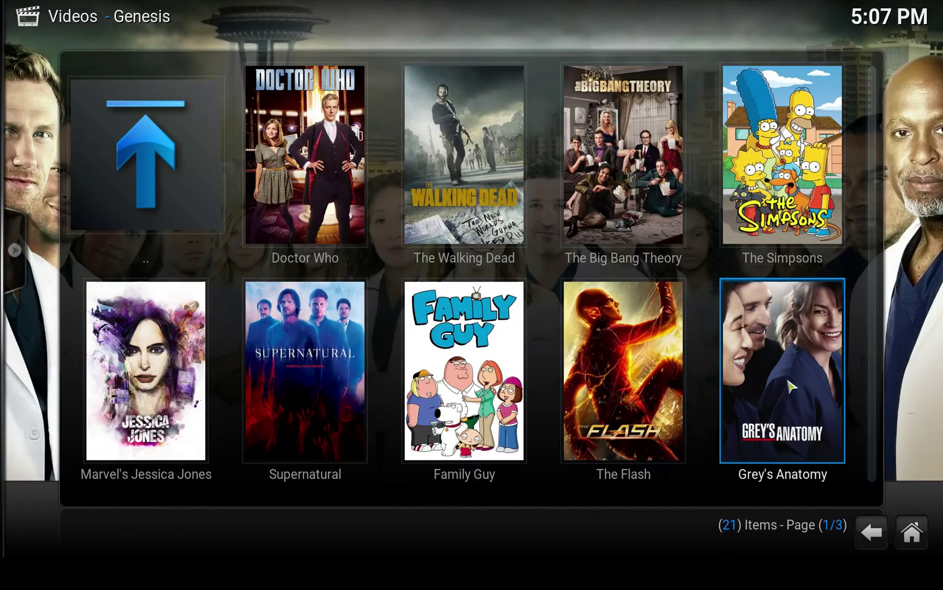
Add Grey's Anatomy to the library and return to the Kodi home screen
{"action": "right_click", "coordinate": [782, 371]}
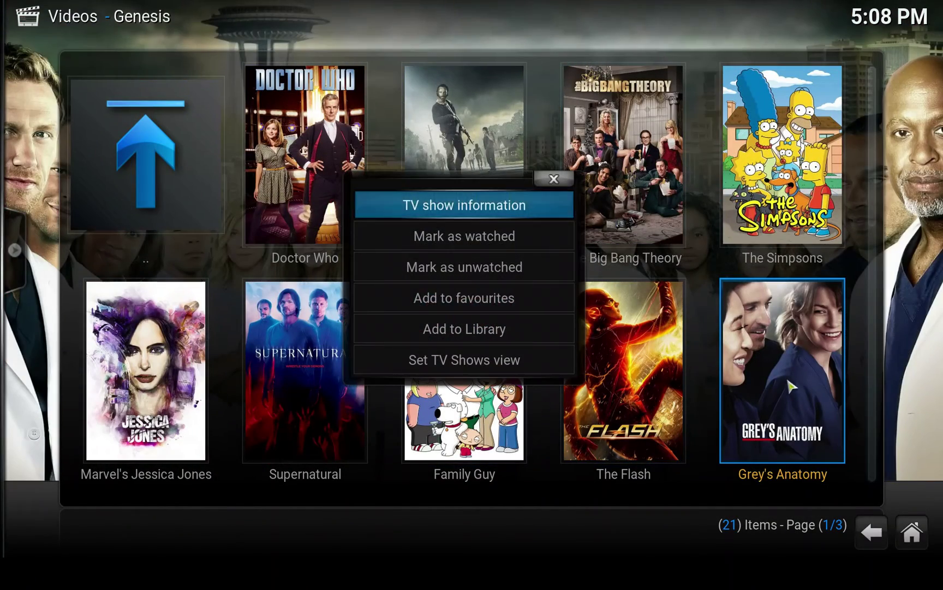
{"action": "left_click", "coordinate": [506, 328]}
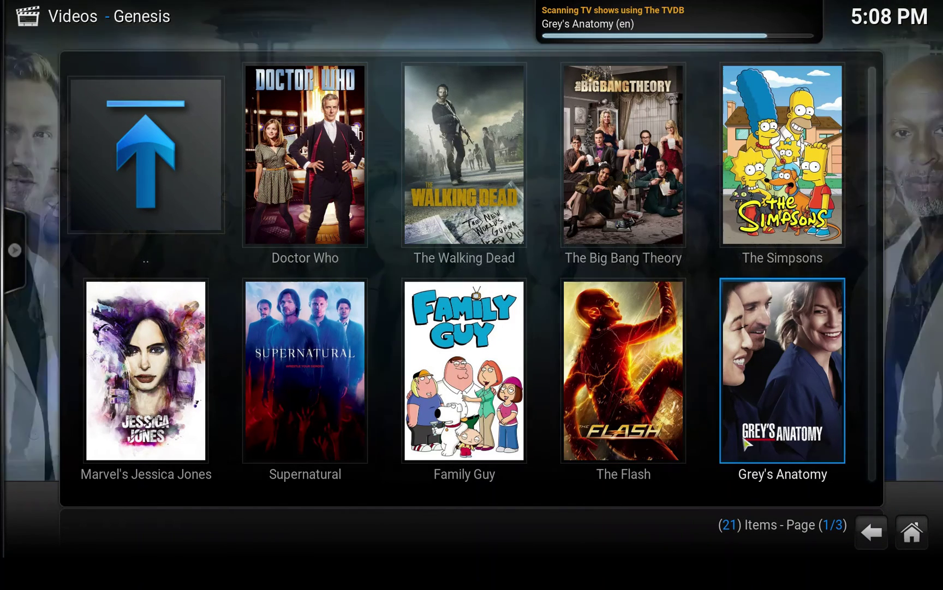
{"action": "left_click", "coordinate": [765, 469]}
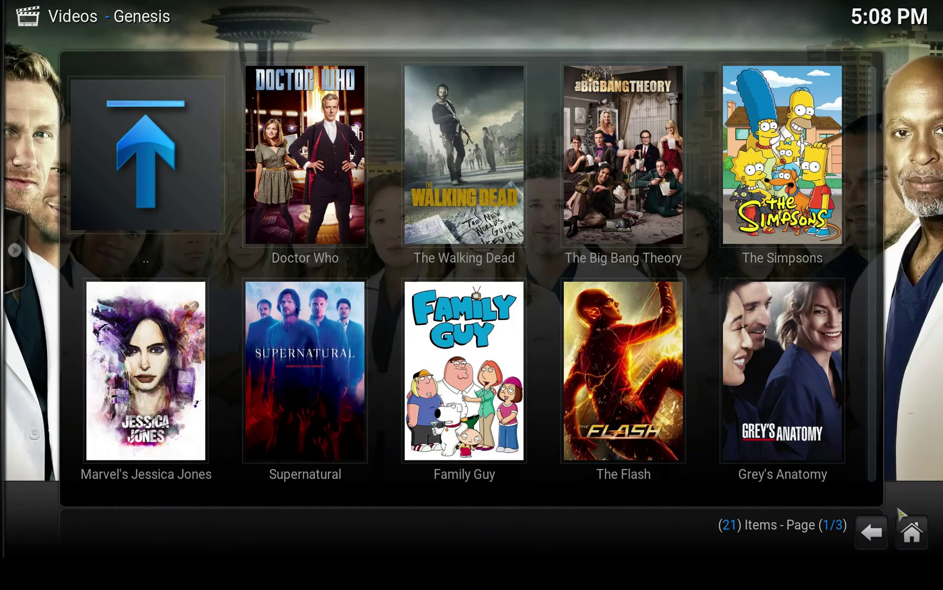
{"action": "left_click", "coordinate": [911, 532]}
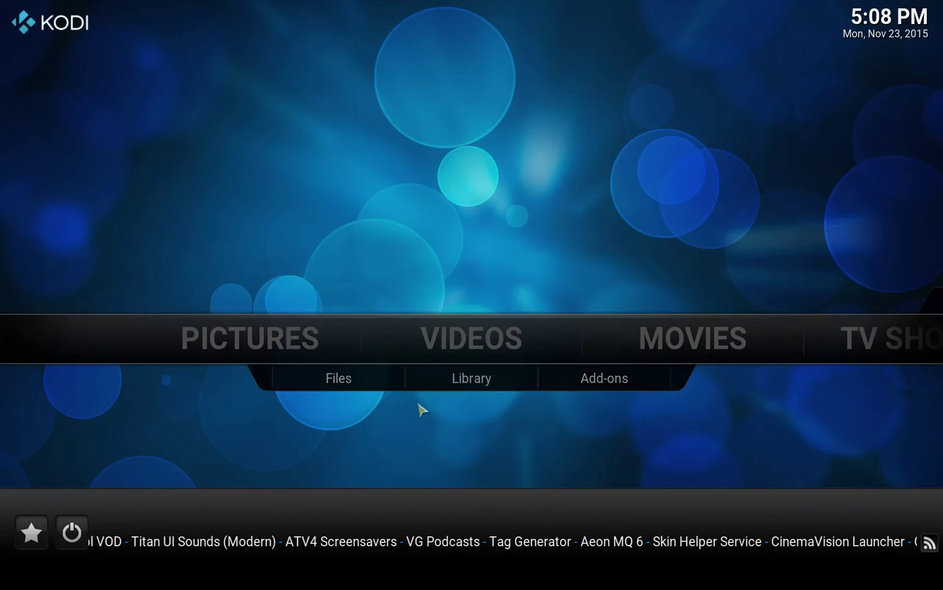
List library TV shows by title and browse Grey's Anatomy Season 1 before returning
{"action": "left_click", "coordinate": [480, 379]}
{"action": "left_click", "coordinate": [210, 119]}
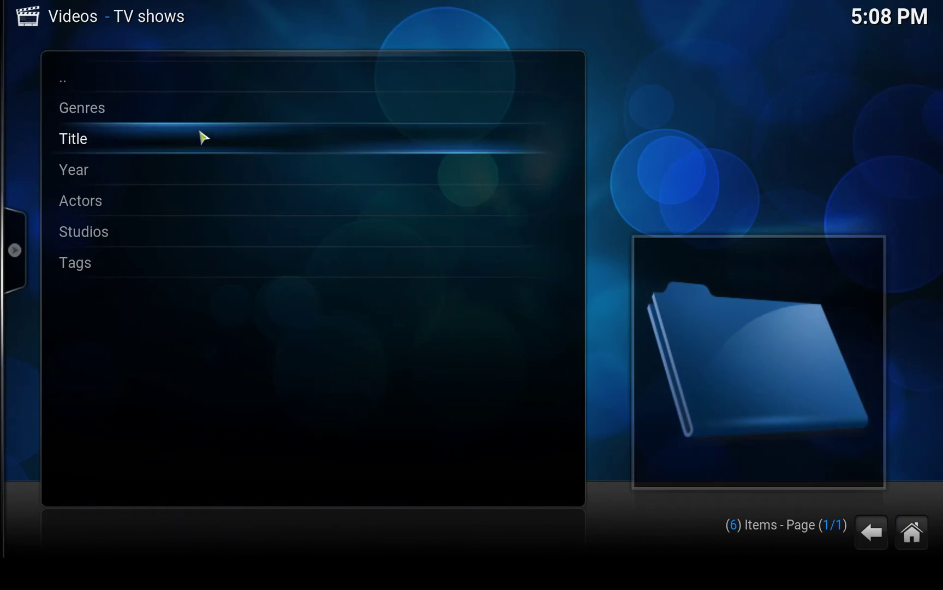
{"action": "left_click", "coordinate": [203, 138]}
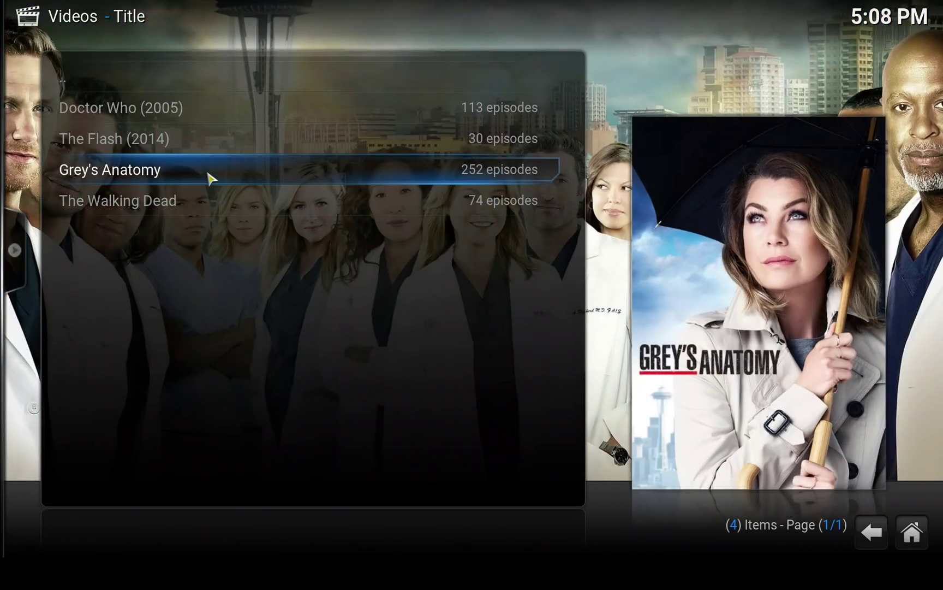
{"action": "left_click", "coordinate": [209, 177]}
{"action": "left_click", "coordinate": [189, 142]}
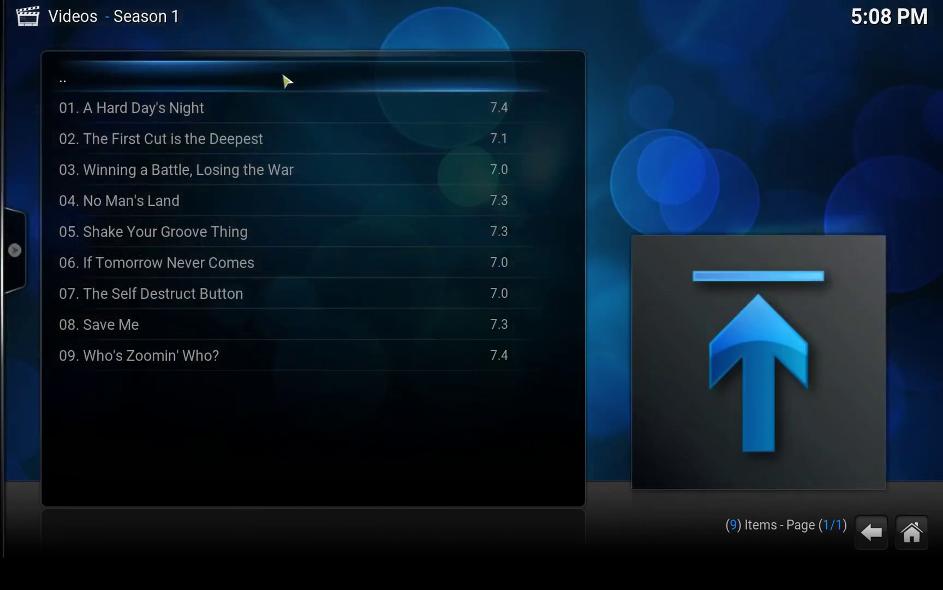
{"action": "left_click", "coordinate": [276, 84]}
{"action": "left_click", "coordinate": [257, 86]}
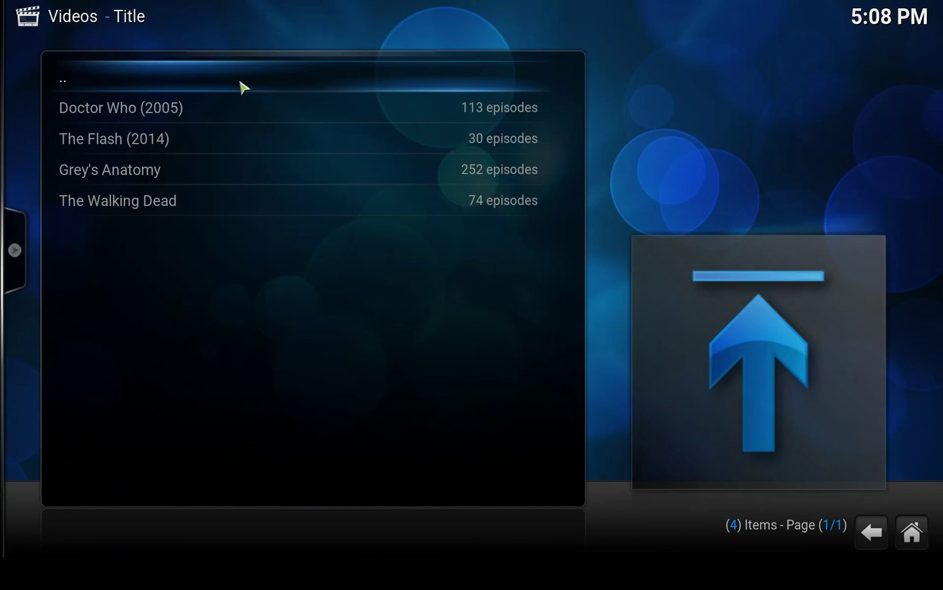